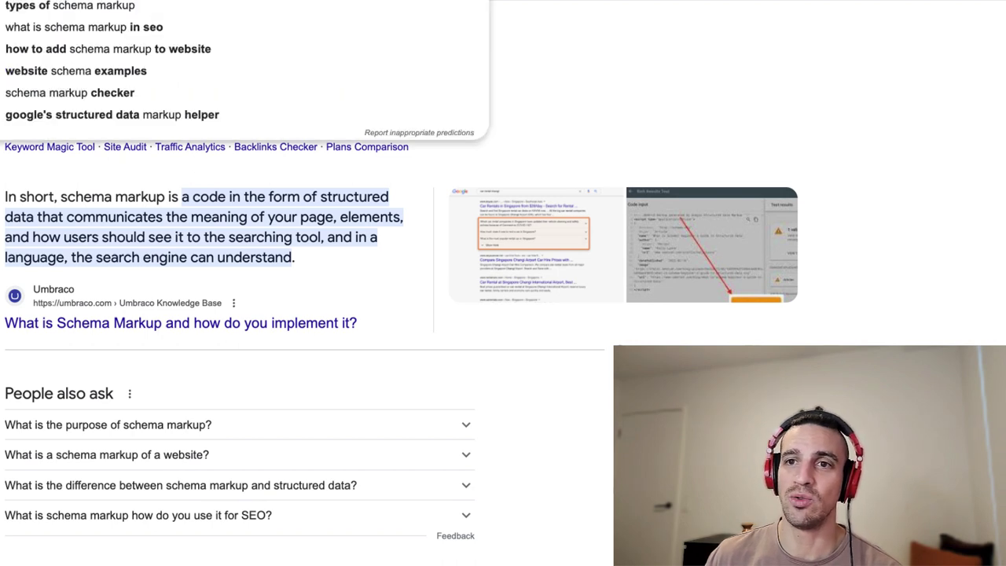
- Look over the schema markup search results and read the answer to "What is the purpose of schema markup?"
{"action": "scroll", "coordinate": [503, 283], "scroll_direction": "down", "scroll_amount": 1}
{"action": "scroll", "coordinate": [99, 385], "scroll_direction": "down", "scroll_amount": 3}
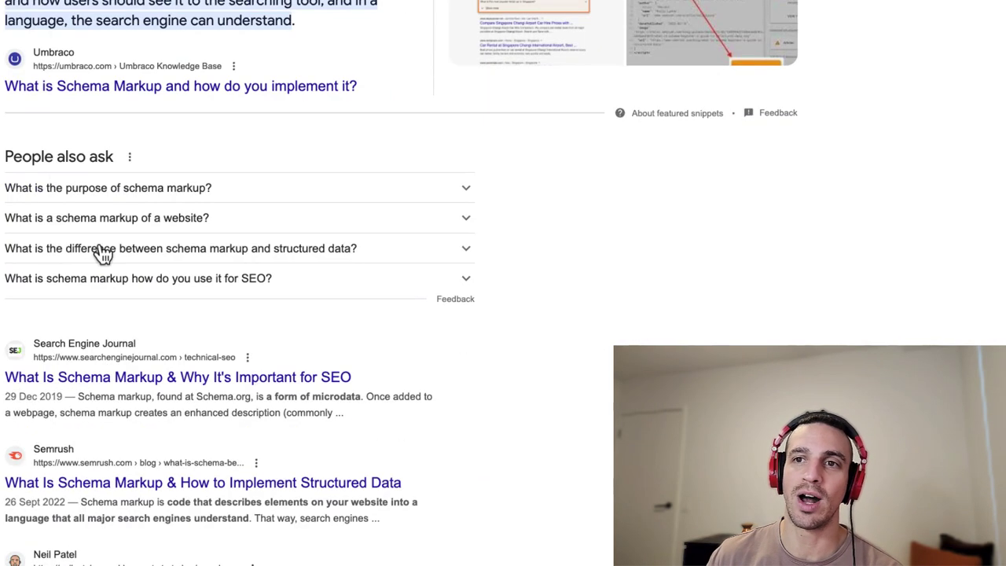
{"action": "scroll", "coordinate": [79, 220], "scroll_direction": "up", "scroll_amount": 1}
{"action": "scroll", "coordinate": [24, 236], "scroll_direction": "up", "scroll_amount": 3}
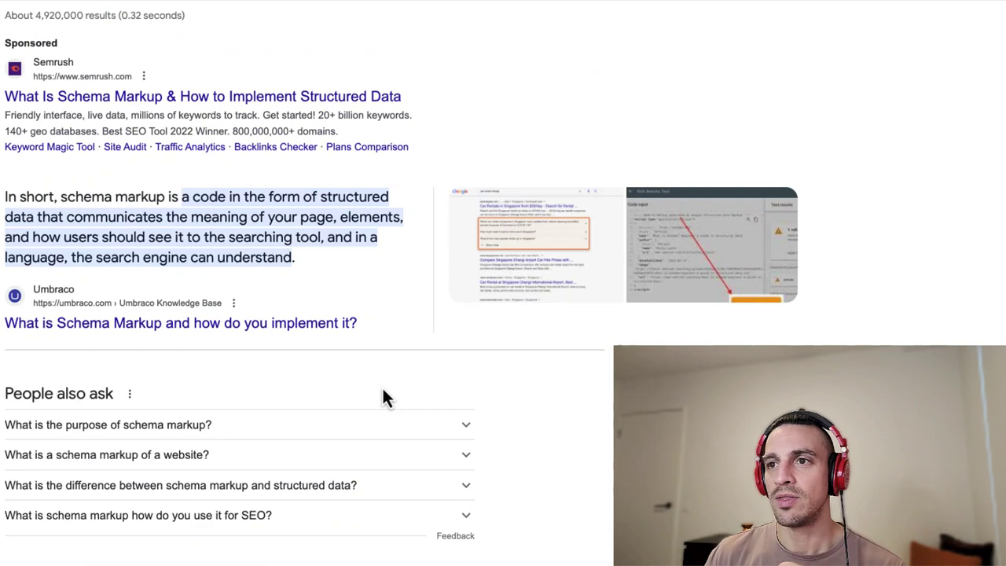
{"action": "left_click", "coordinate": [467, 429]}
{"action": "scroll", "coordinate": [331, 435], "scroll_direction": "down", "scroll_amount": 2}
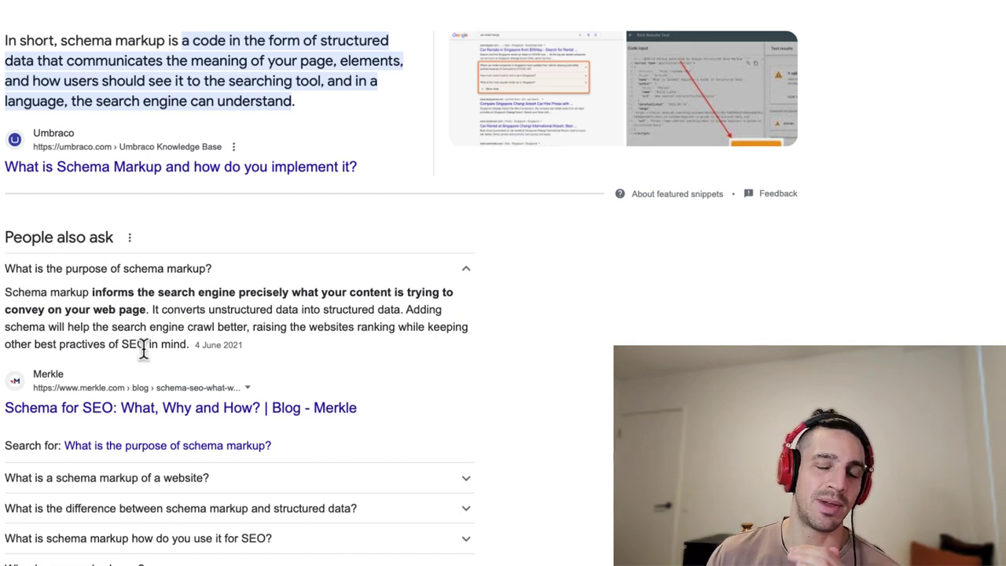
{"action": "scroll", "coordinate": [174, 349], "scroll_direction": "up", "scroll_amount": 2}
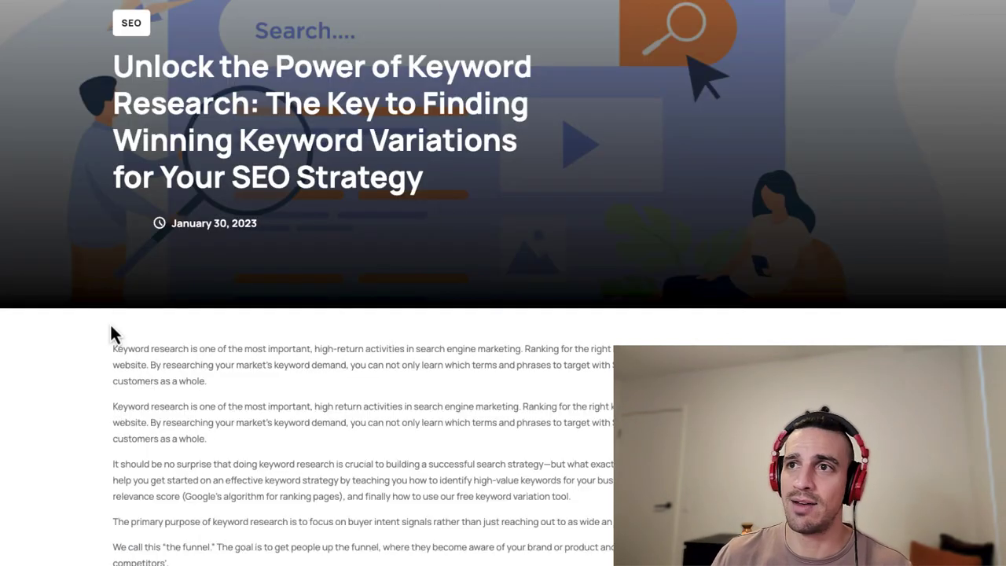
- Read through the published keyword research blog post, from its title to the closing paragraph on keyword examples
{"action": "scroll", "coordinate": [474, 224], "scroll_direction": "up", "scroll_amount": 3}
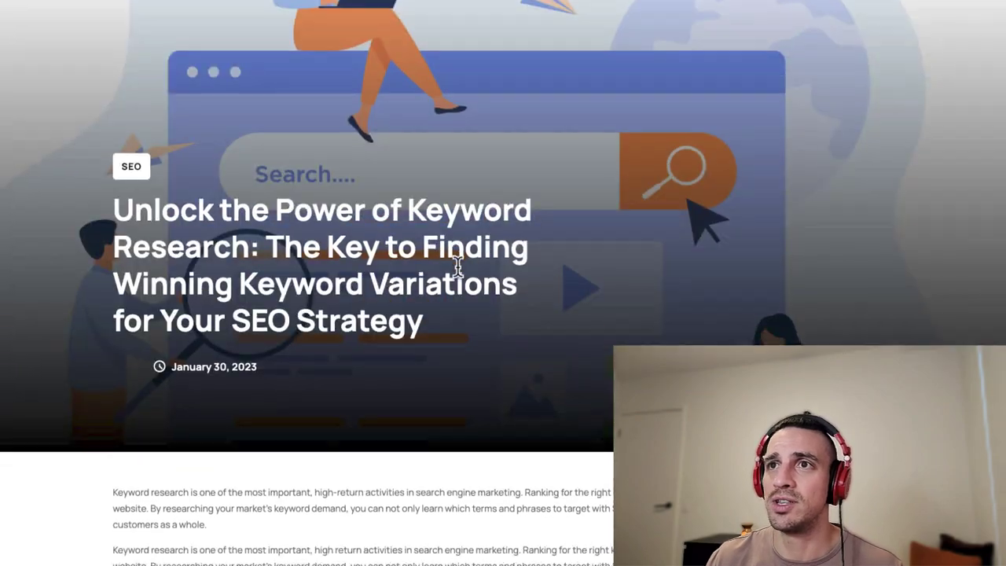
{"action": "scroll", "coordinate": [457, 266], "scroll_direction": "down", "scroll_amount": 10}
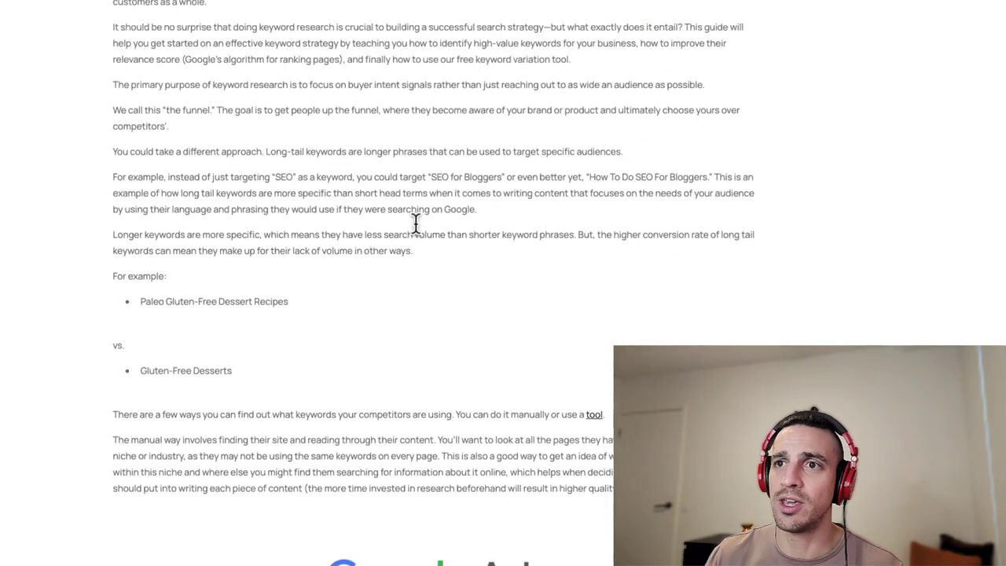
{"action": "scroll", "coordinate": [416, 224], "scroll_direction": "down", "scroll_amount": 12}
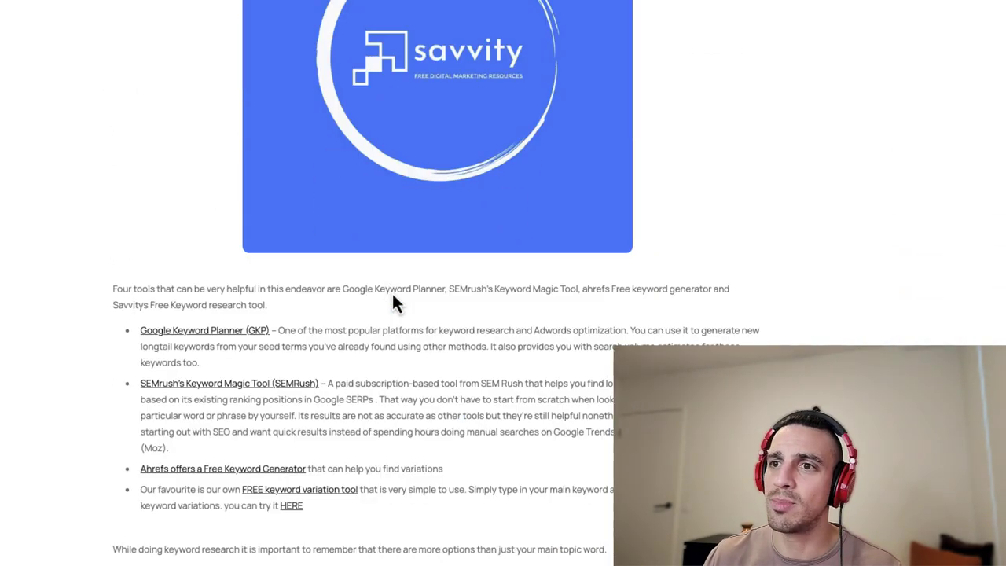
{"action": "scroll", "coordinate": [393, 295], "scroll_direction": "down", "scroll_amount": 8}
{"action": "scroll", "coordinate": [394, 289], "scroll_direction": "up", "scroll_amount": 4}
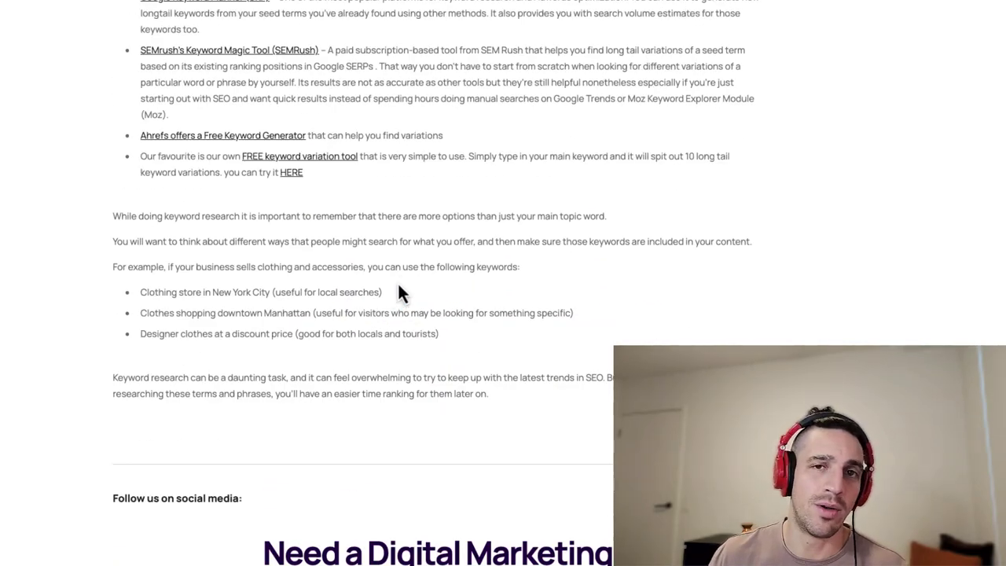
{"action": "scroll", "coordinate": [398, 293], "scroll_direction": "up", "scroll_amount": 15}
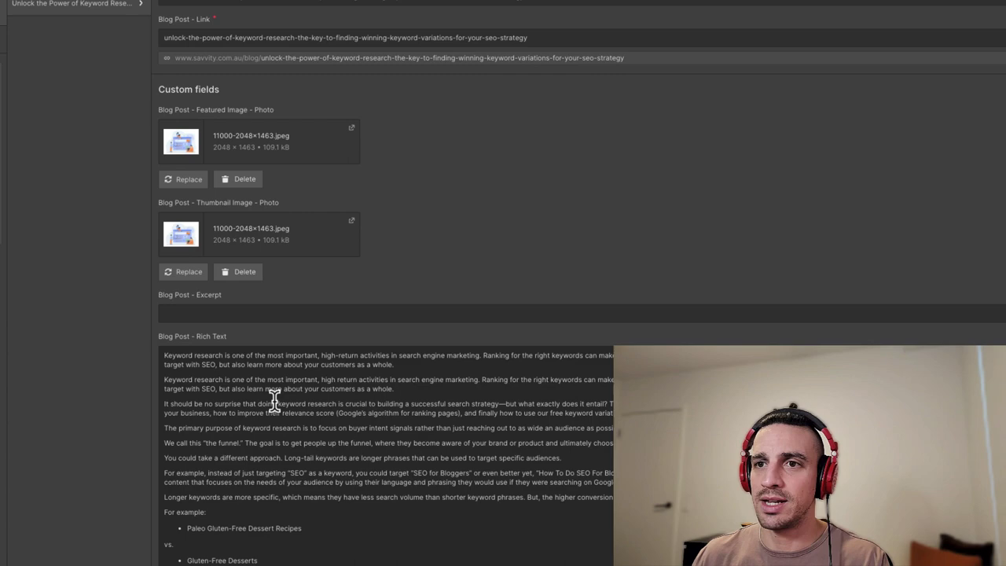
- Select the blog post's entire rich text in Webflow and ask ChatGPT to create an FAQ section from it
{"action": "key", "text": "ctrl+a"}
{"action": "scroll", "coordinate": [315, 386], "scroll_direction": "down", "scroll_amount": 8}
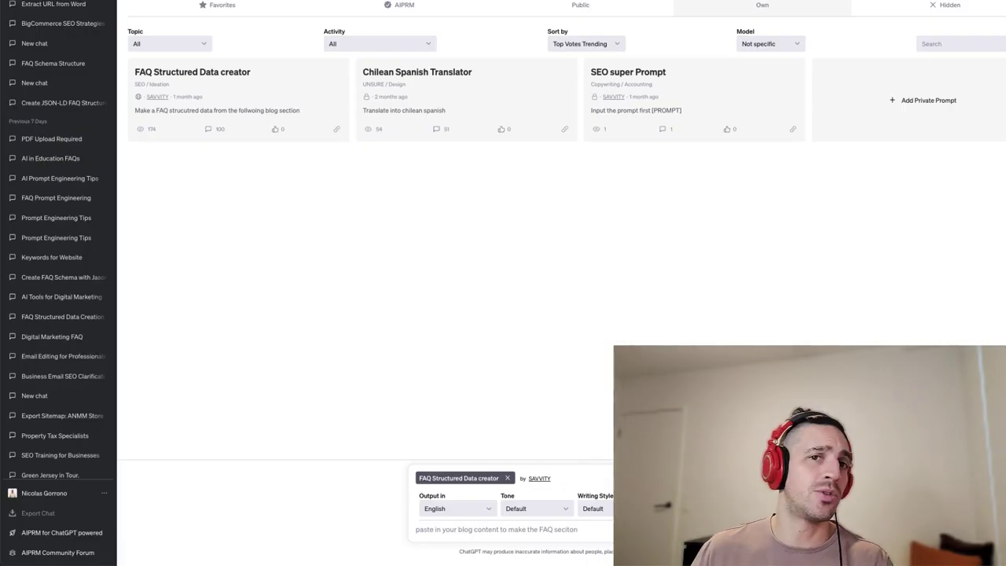
{"action": "left_click", "coordinate": [514, 530]}
{"action": "type", "text": "please c"}
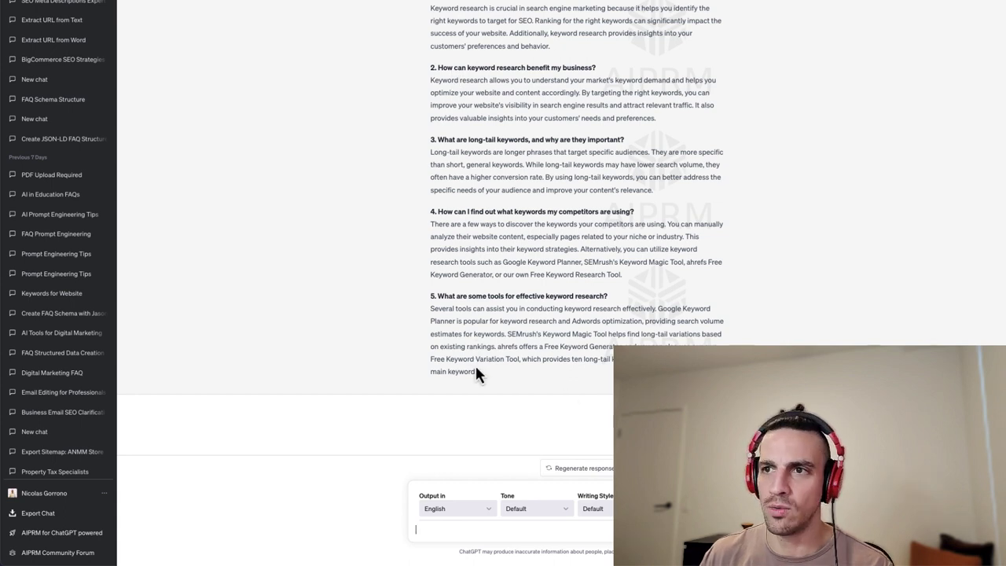
- Copy the generated five-question FAQ and paste it after the last paragraph of the blog post's rich text in Webflow
{"action": "left_click_drag", "start_coordinate": [481, 374], "coordinate": [431, 5]}
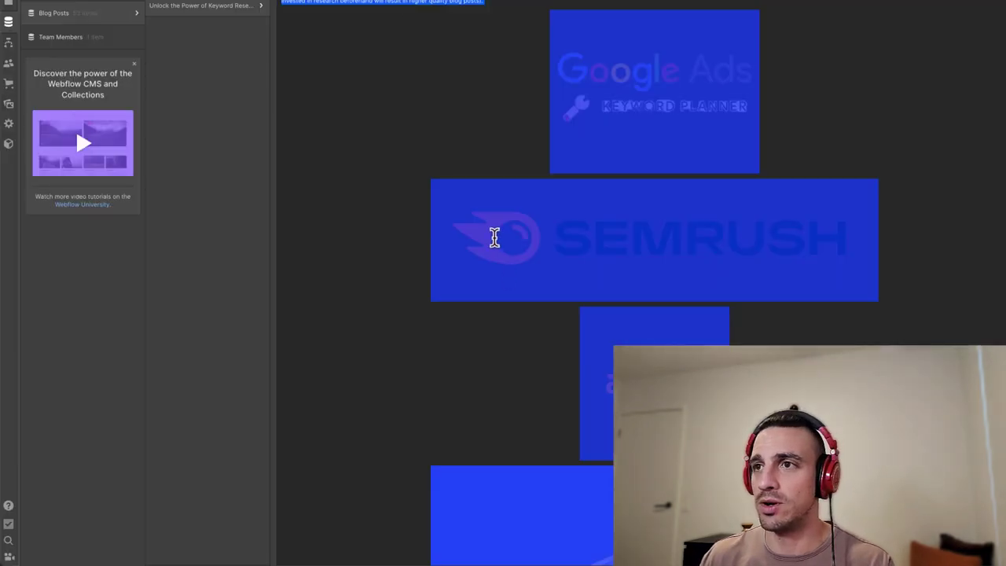
{"action": "scroll", "coordinate": [494, 236], "scroll_direction": "down", "scroll_amount": 5}
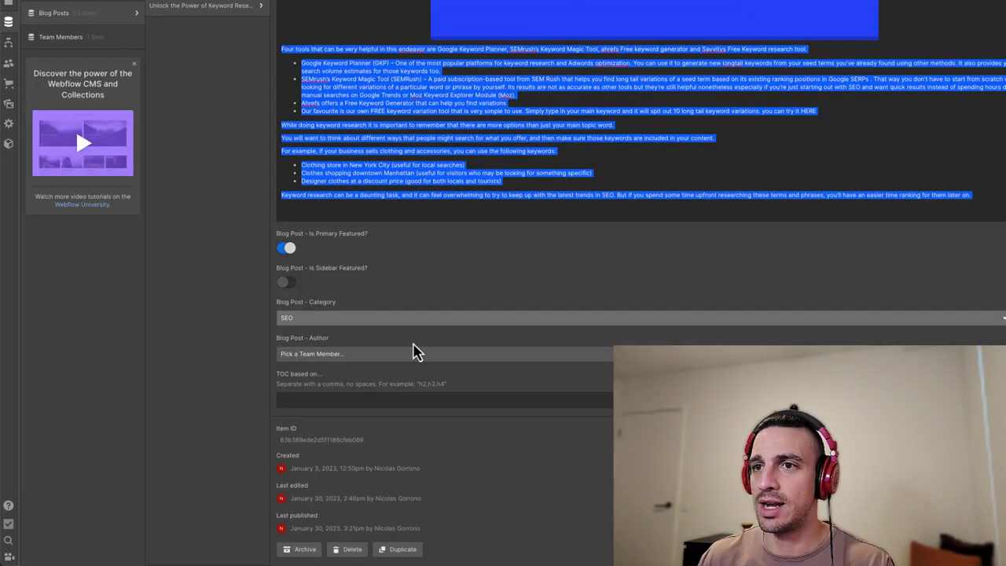
{"action": "left_click", "coordinate": [495, 202]}
{"action": "key", "text": "Return"}
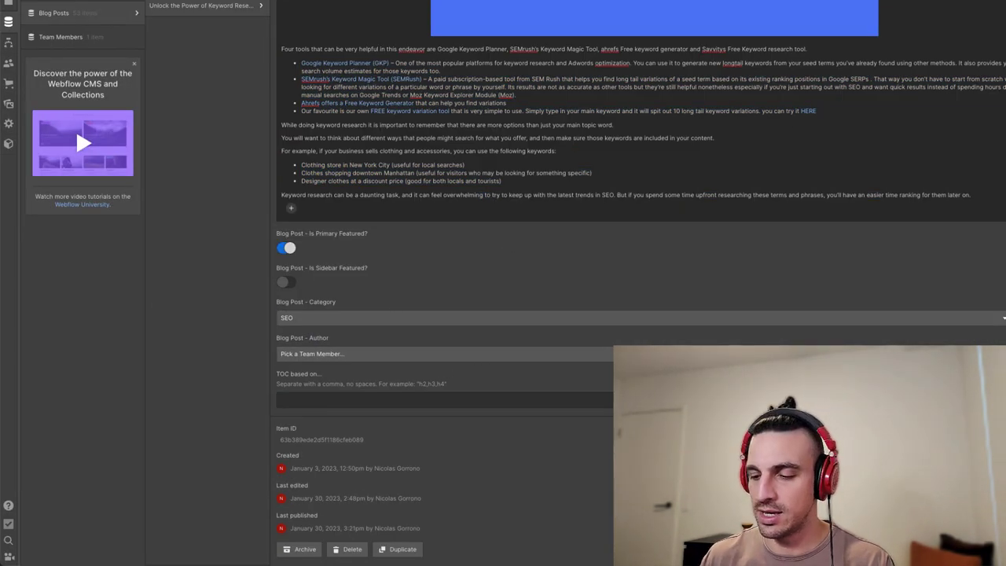
{"action": "key", "text": "ctrl+v"}
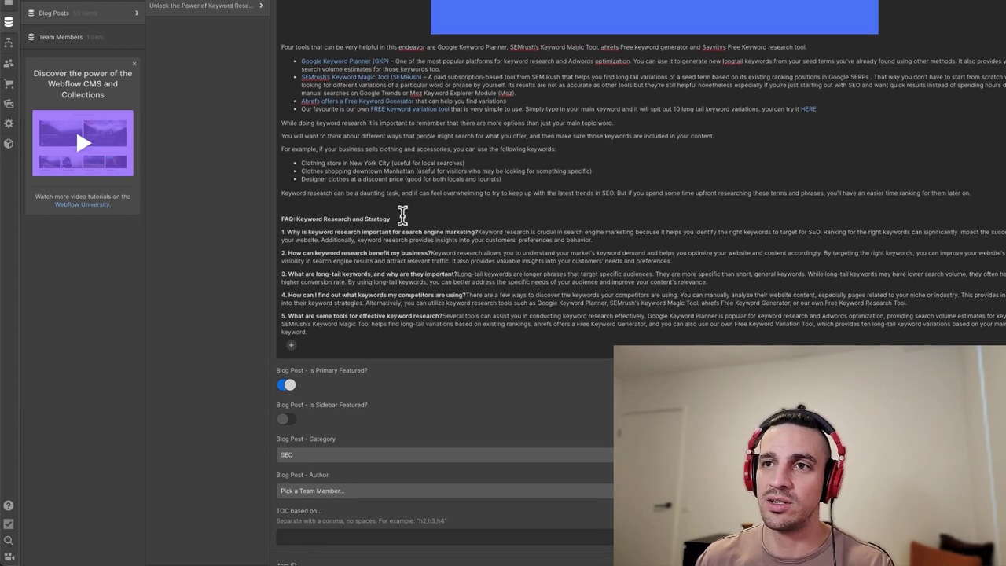
- Format the "FAQ: Keyword Research and Strategy" line in the blog post as an H2 heading
{"action": "left_click_drag", "start_coordinate": [402, 212], "coordinate": [269, 223]}
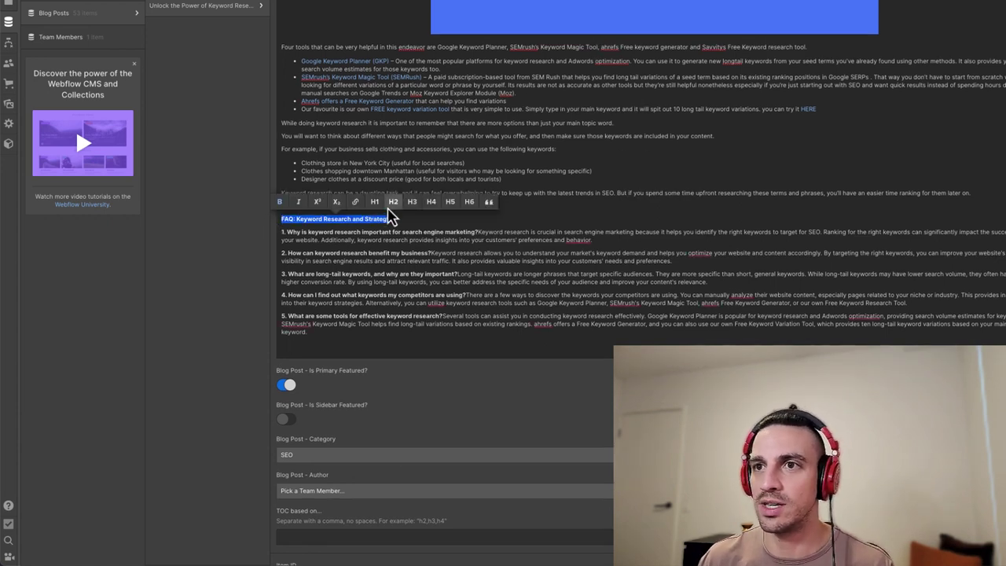
{"action": "left_click", "coordinate": [393, 202]}
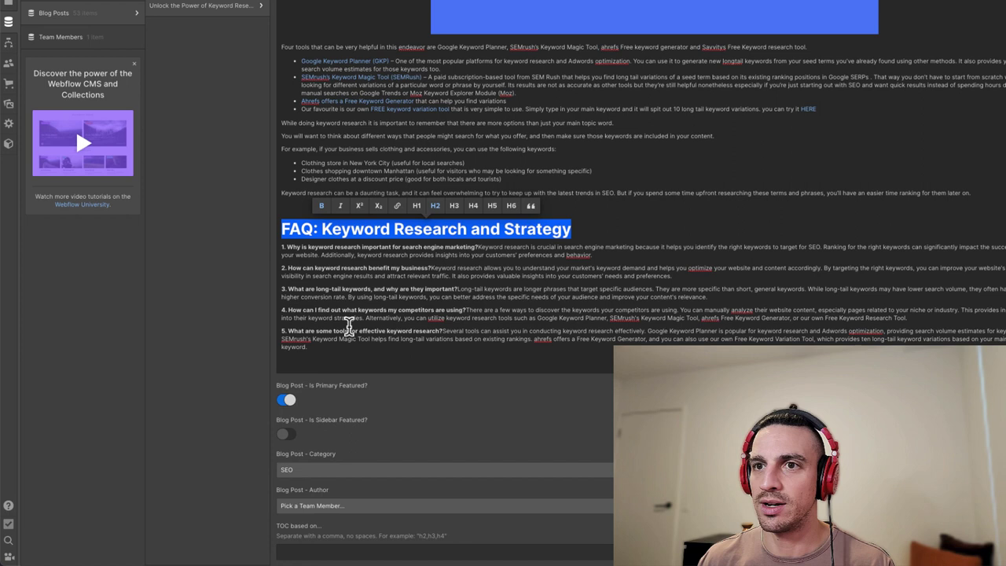
{"action": "left_click", "coordinate": [353, 324]}
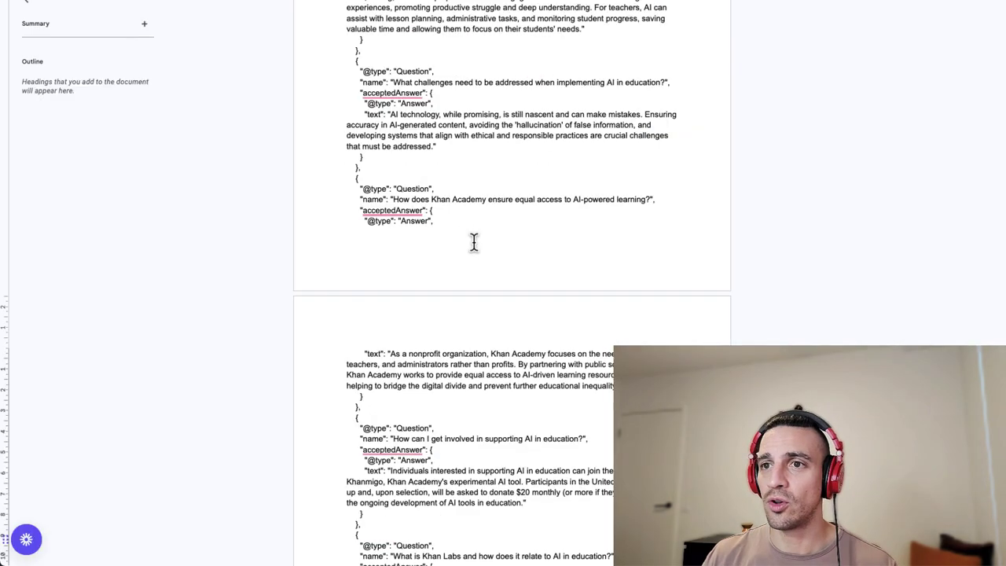
- Review the FAQ structured data prompt in Google Docs, including its instructions, the example JSON-LD script and the closing FAQ content line
{"action": "scroll", "coordinate": [474, 243], "scroll_direction": "up", "scroll_amount": 1}
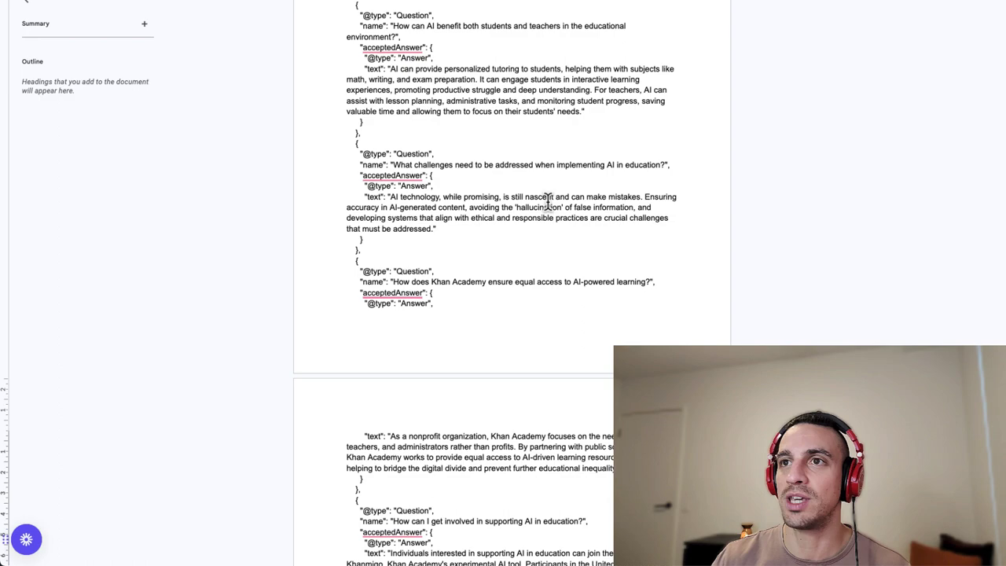
{"action": "scroll", "coordinate": [548, 202], "scroll_direction": "up", "scroll_amount": 4}
{"action": "scroll", "coordinate": [548, 201], "scroll_direction": "down", "scroll_amount": 10}
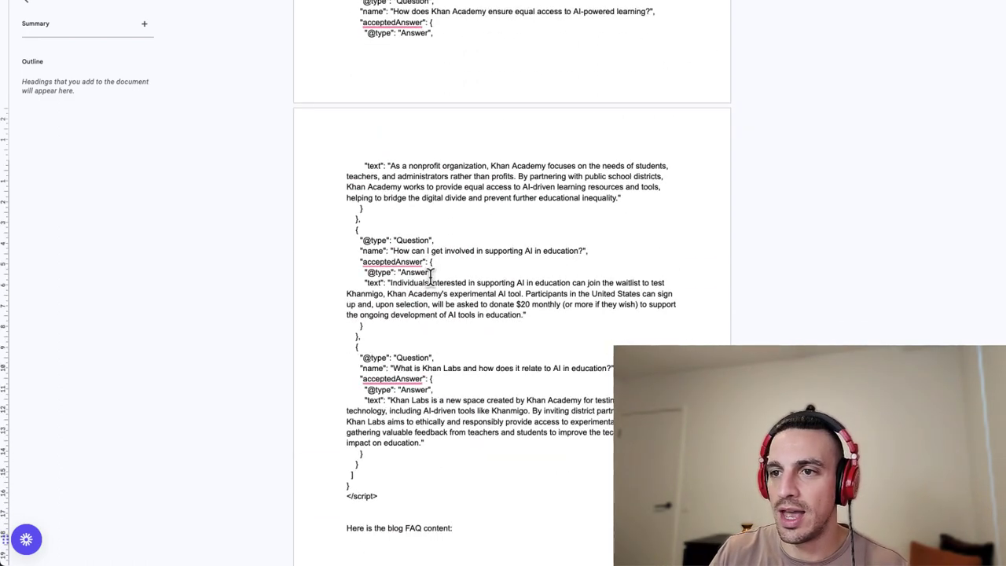
{"action": "scroll", "coordinate": [563, 350], "scroll_direction": "up", "scroll_amount": 12}
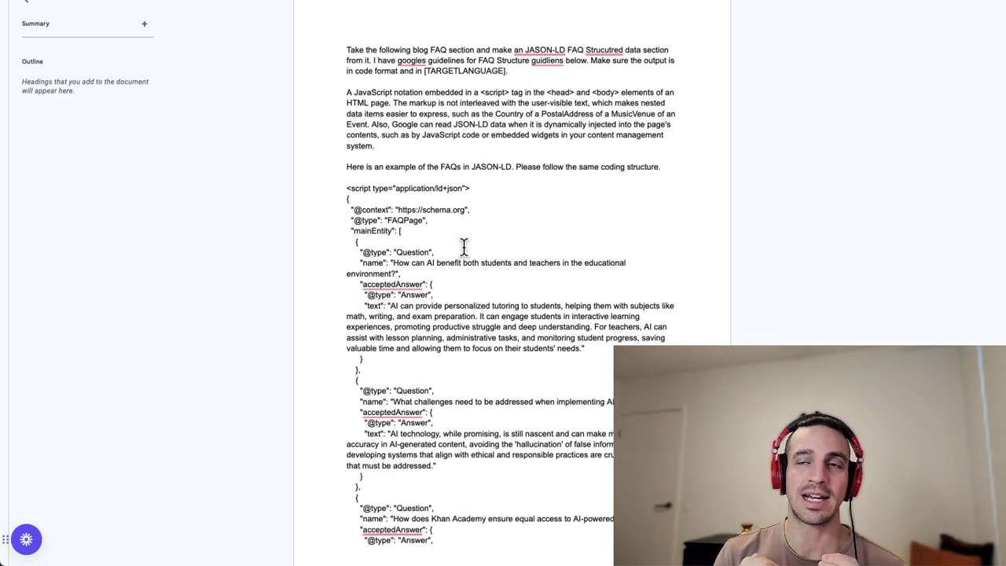
{"action": "scroll", "coordinate": [466, 283], "scroll_direction": "down", "scroll_amount": 3}
{"action": "scroll", "coordinate": [467, 322], "scroll_direction": "up", "scroll_amount": 3}
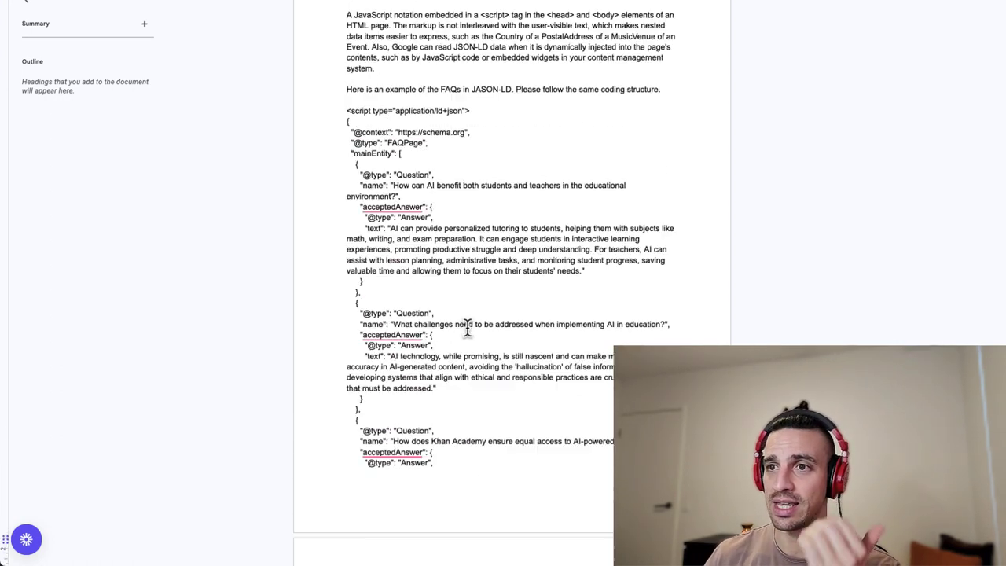
{"action": "scroll", "coordinate": [470, 324], "scroll_direction": "down", "scroll_amount": 8}
{"action": "key", "text": "ctrl+a"}
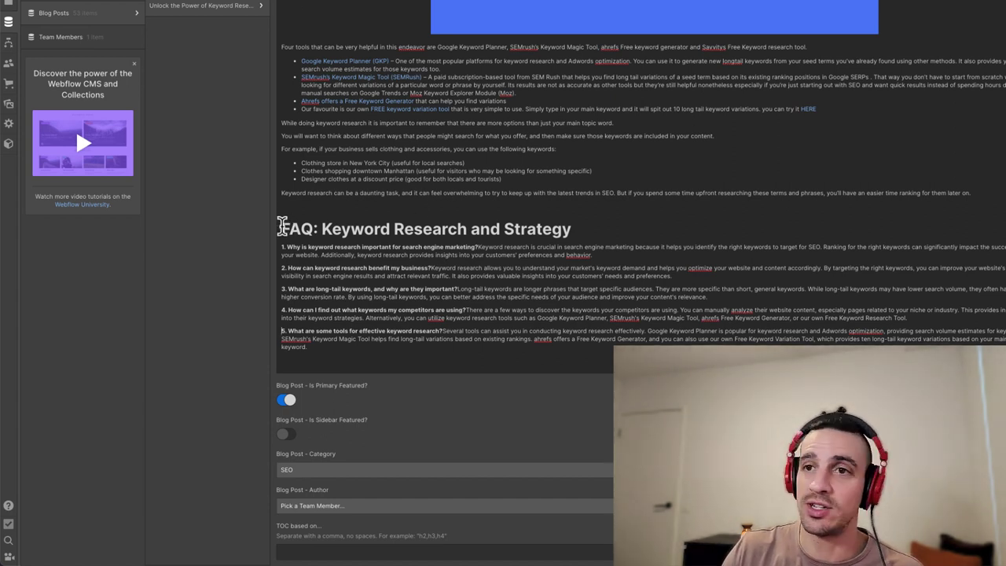
- Copy the FAQ heading and its five questions from the Webflow blog post and paste them below "Here is the blog FAQ content:" in Google Docs
{"action": "left_click_drag", "start_coordinate": [280, 226], "coordinate": [453, 348]}
{"action": "key", "text": "ctrl+c"}
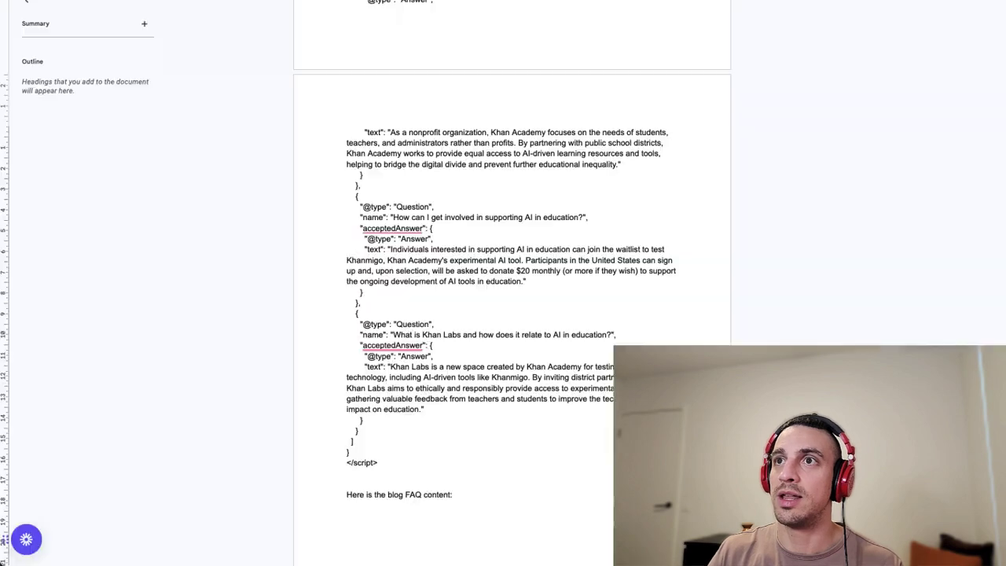
{"action": "left_click", "coordinate": [486, 501]}
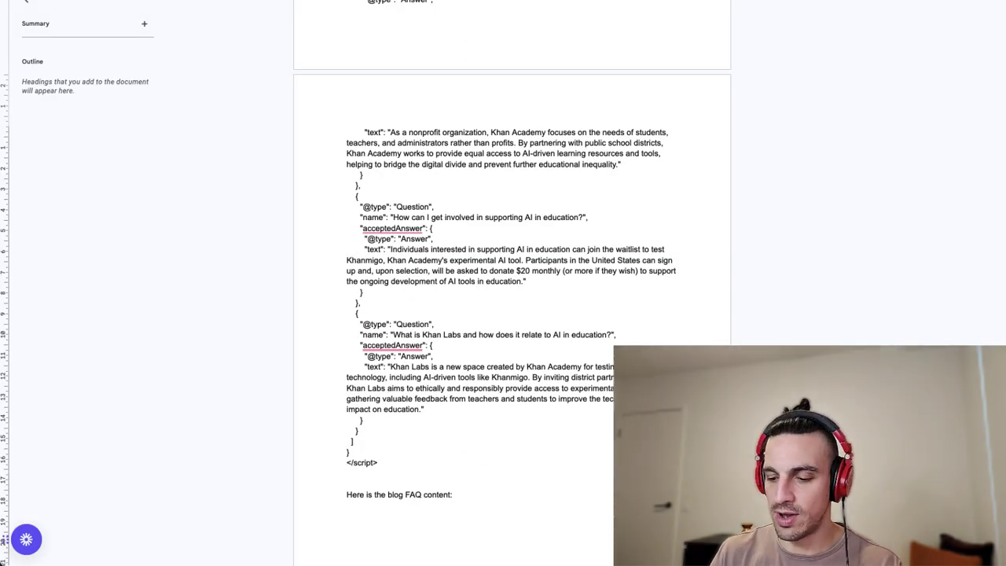
{"action": "key", "text": "ctrl+v"}
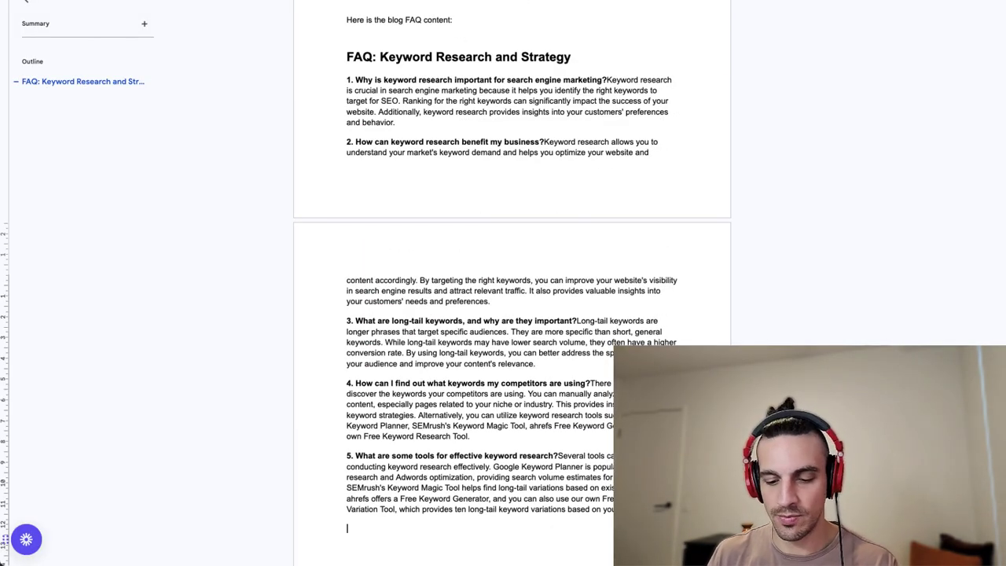
- Copy the complete prompt document and submit it in a new ChatGPT chat to generate the JSON-LD FAQ code
{"action": "key", "text": "ctrl+a"}
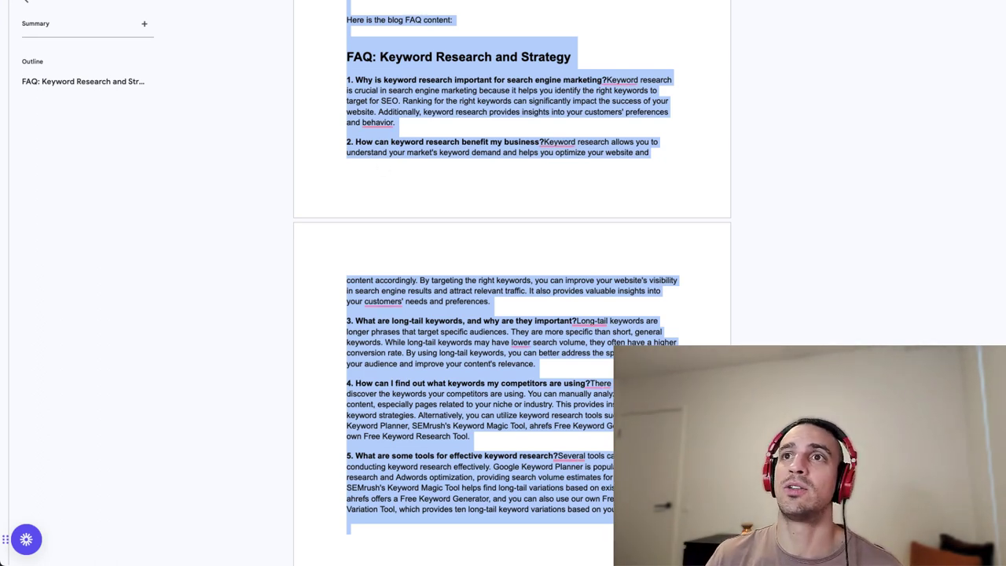
{"action": "key", "text": "ctrl+Tab"}
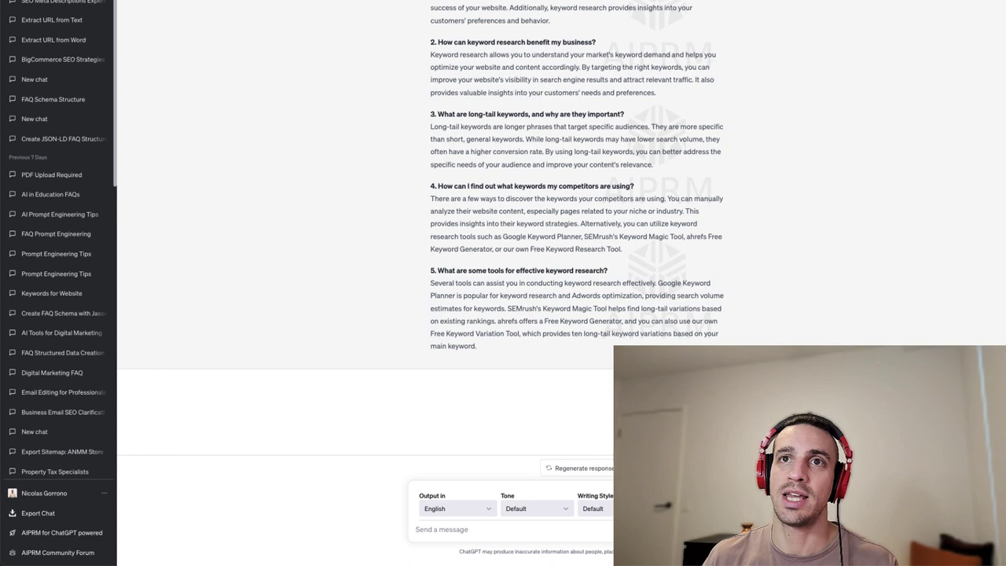
{"action": "key", "text": "ctrl+Tab"}
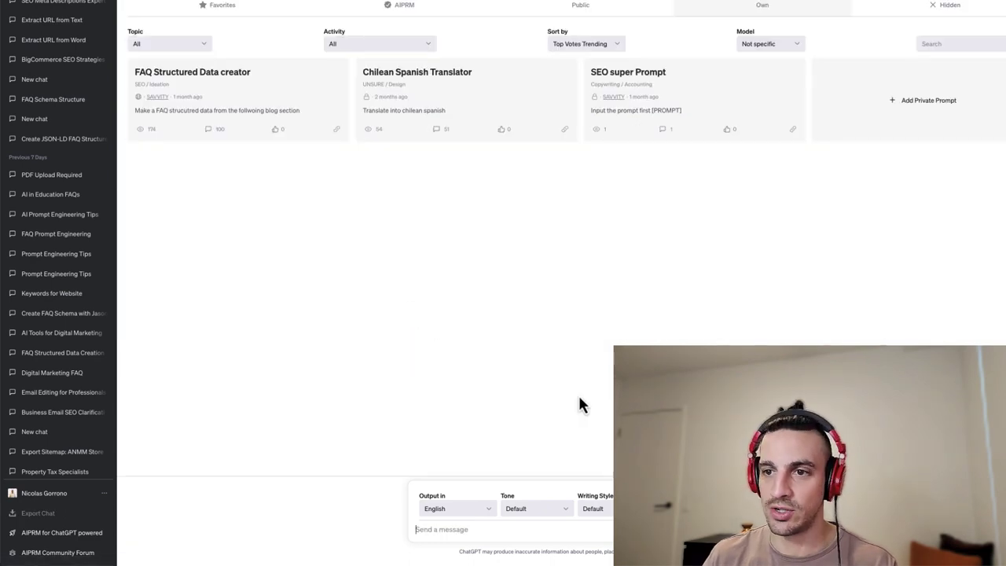
{"action": "key", "text": "ctrl+v"}
{"action": "key", "text": "Return"}
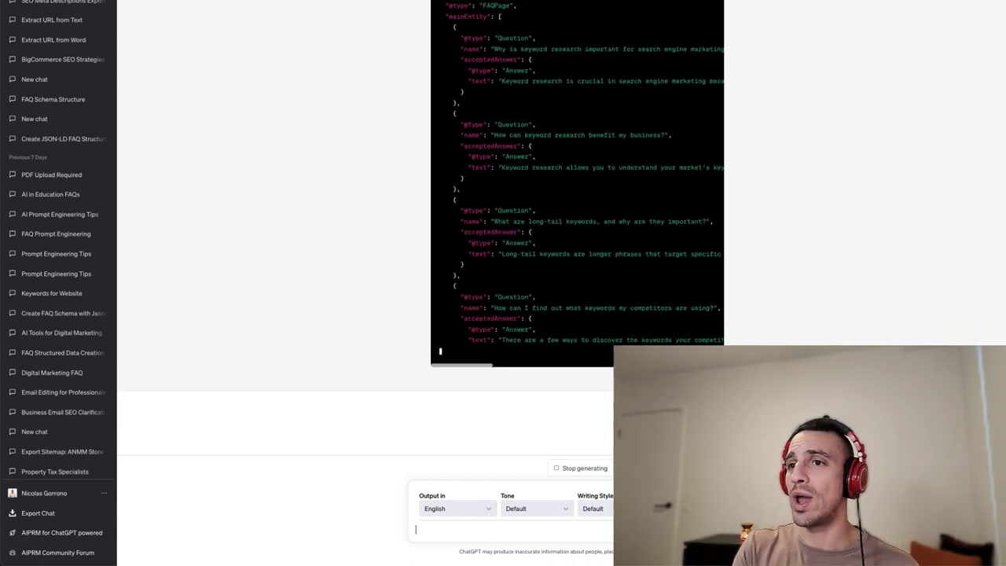
- Check the generated JSON-LD FAQ code against the submitted questions, from the opening script tag to the closing one
{"action": "scroll", "coordinate": [595, 164], "scroll_direction": "up", "scroll_amount": 1}
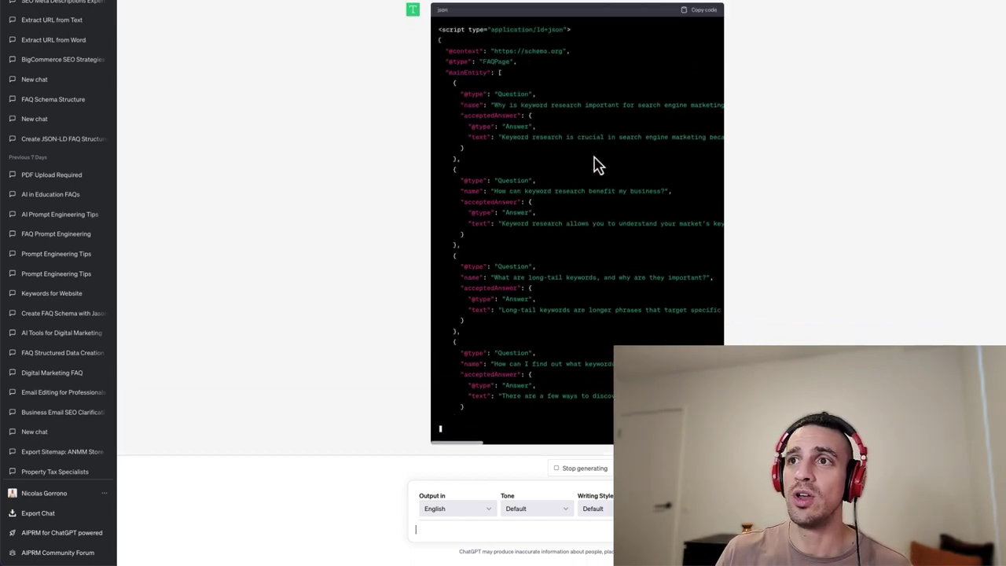
{"action": "scroll", "coordinate": [607, 59], "scroll_direction": "up", "scroll_amount": 3}
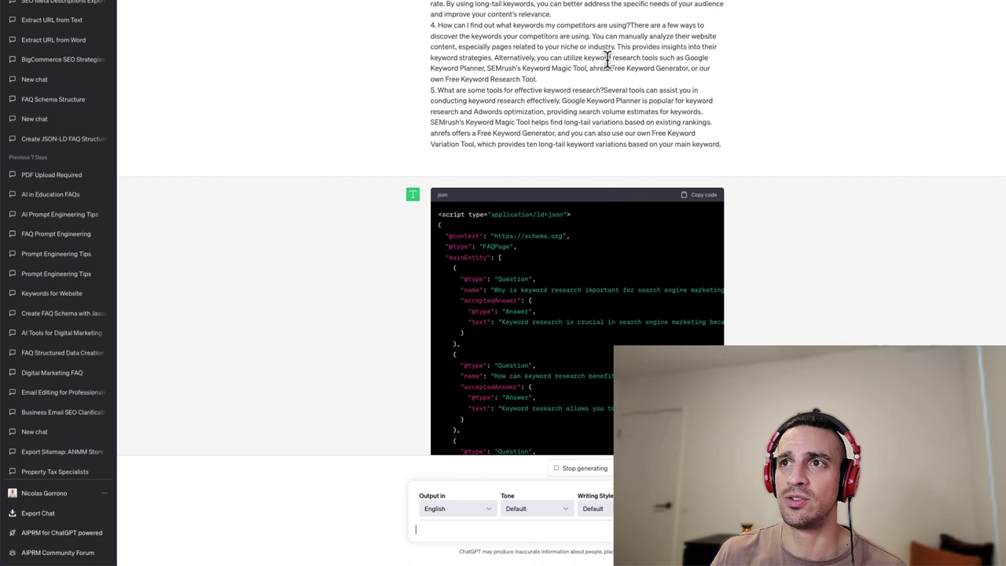
{"action": "scroll", "coordinate": [595, 196], "scroll_direction": "down", "scroll_amount": 1}
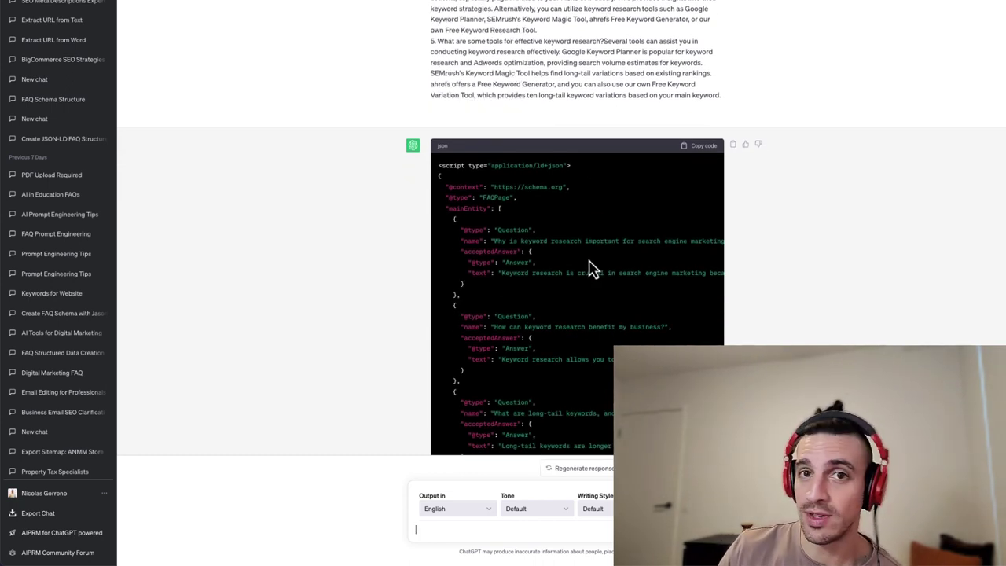
{"action": "scroll", "coordinate": [591, 271], "scroll_direction": "down", "scroll_amount": 4}
{"action": "scroll", "coordinate": [585, 275], "scroll_direction": "down", "scroll_amount": 3}
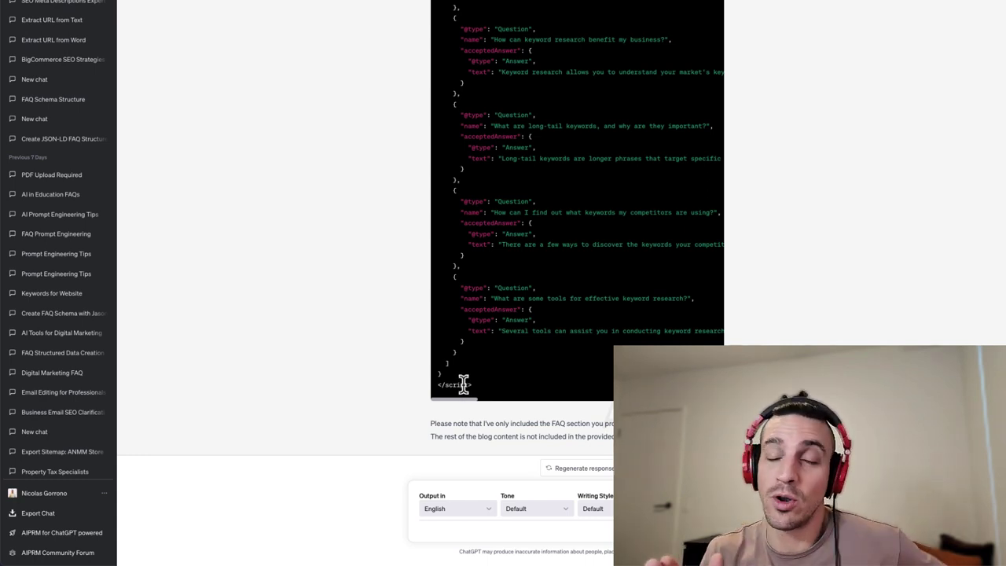
{"action": "left_click_drag", "start_coordinate": [473, 385], "coordinate": [444, 380]}
{"action": "left_click", "coordinate": [559, 408]}
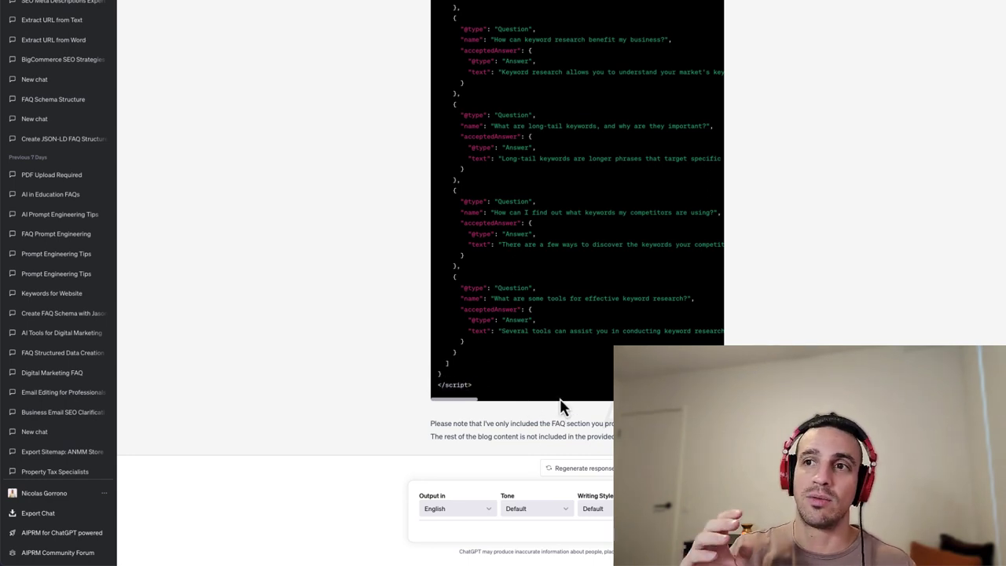
- Copy the complete JSON-LD FAQ code from the ChatGPT response and switch to the Webflow blog post
{"action": "scroll", "coordinate": [611, 327], "scroll_direction": "up", "scroll_amount": 3}
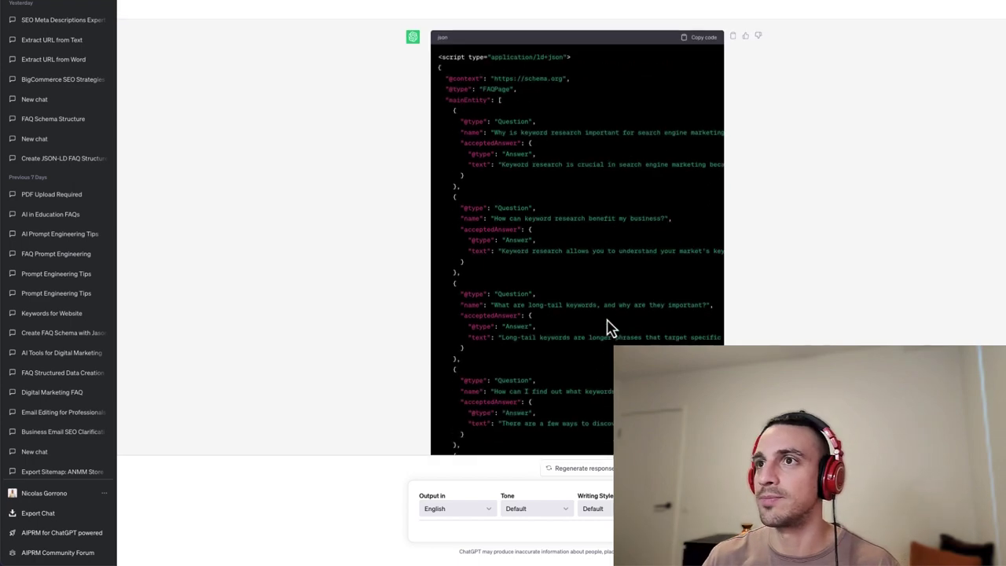
{"action": "scroll", "coordinate": [658, 202], "scroll_direction": "up", "scroll_amount": 5}
{"action": "scroll", "coordinate": [689, 304], "scroll_direction": "down", "scroll_amount": 5}
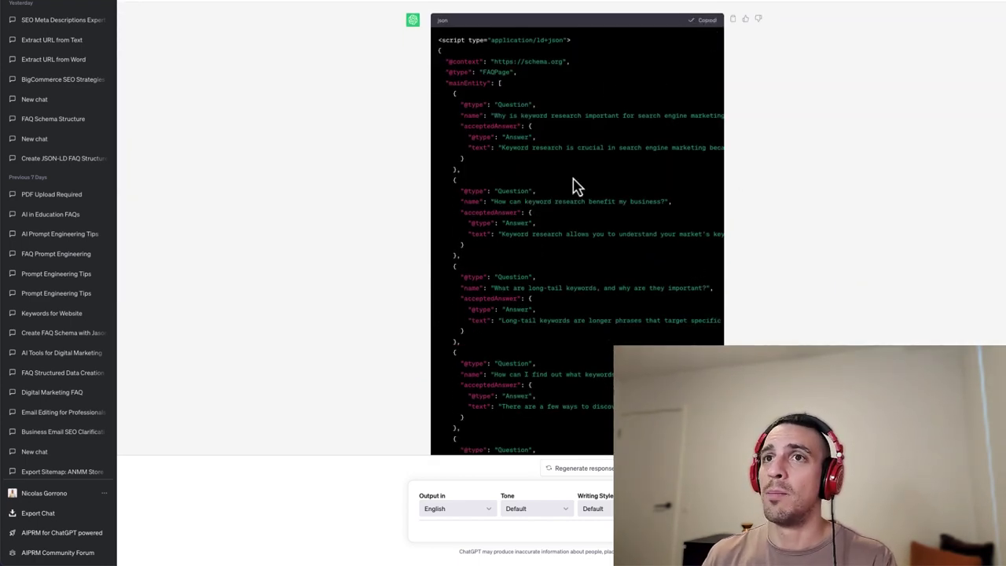
{"action": "key", "text": "alt+Tab"}
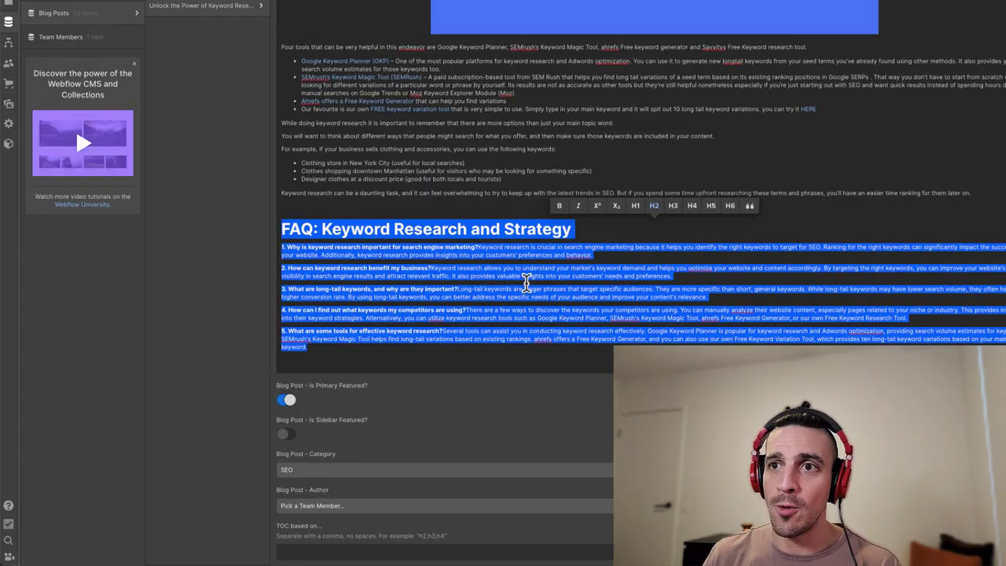
- Insert a custom code embed below the fifth FAQ answer, paste the JSON-LD script into it and save it
{"action": "left_click", "coordinate": [461, 355]}
{"action": "scroll", "coordinate": [402, 355], "scroll_direction": "down", "scroll_amount": 1}
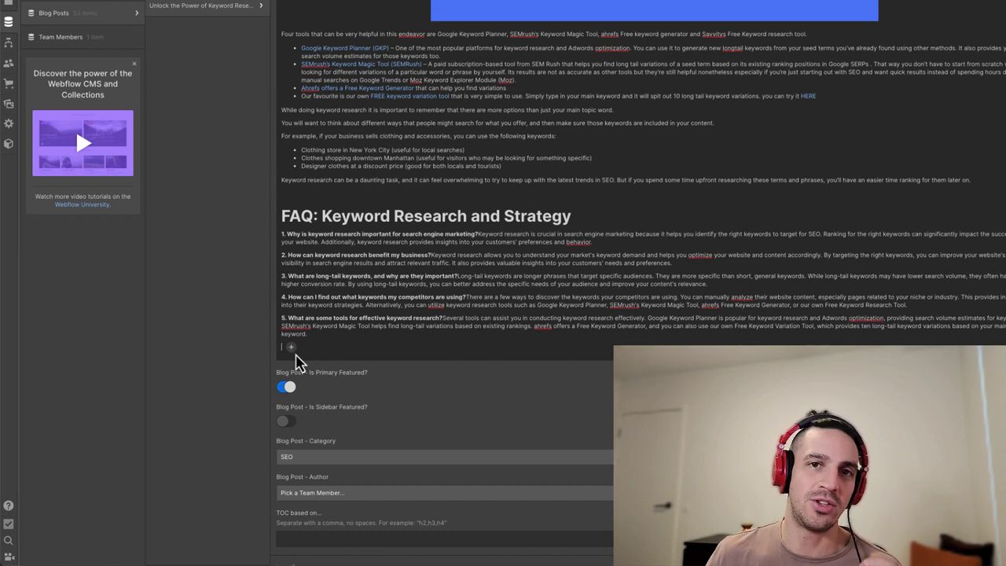
{"action": "left_click", "coordinate": [292, 348]}
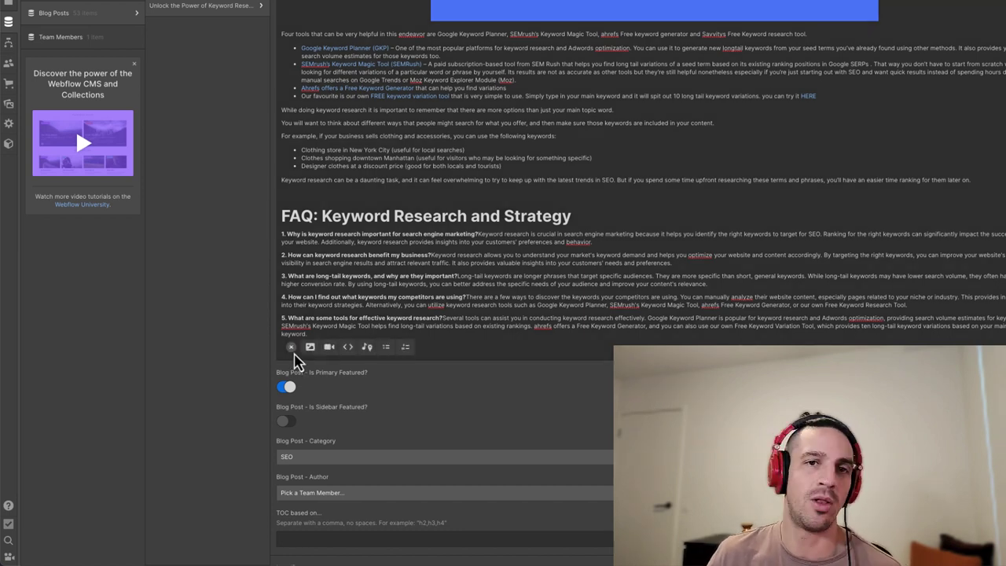
{"action": "left_click", "coordinate": [348, 352]}
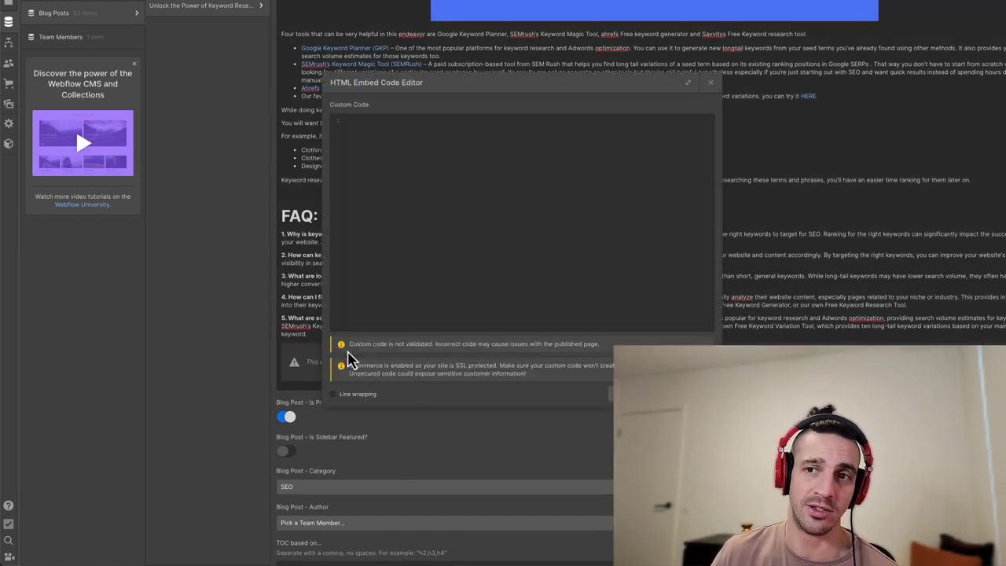
{"action": "left_click", "coordinate": [391, 224]}
{"action": "key", "text": "ctrl+v"}
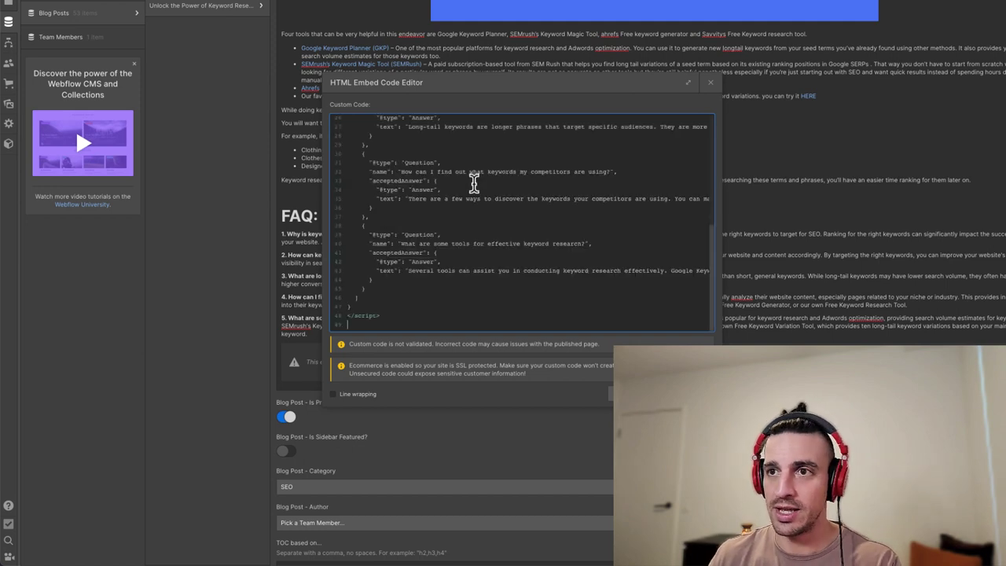
{"action": "key", "text": "ctrl+s"}
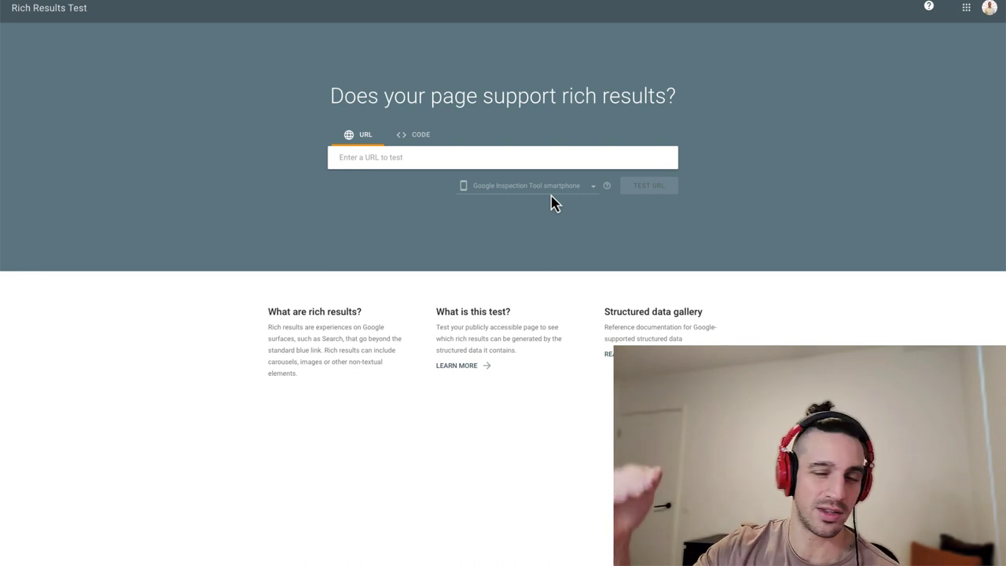
- Test the savvity.com.au keyword research blog post's URL in Google's Rich Results Test and read the result
{"action": "key", "text": "ctrl+v"}
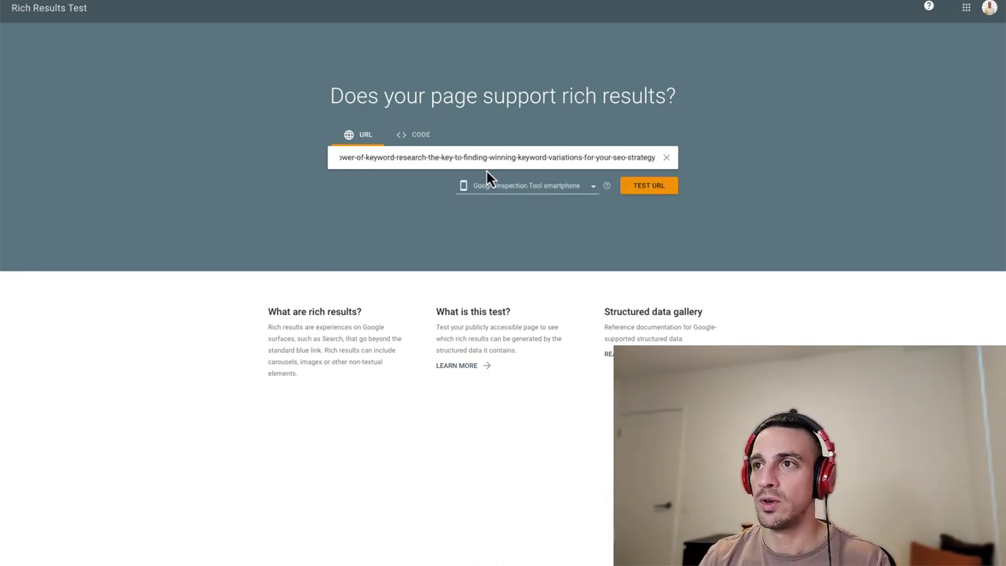
{"action": "key", "text": "Tab"}
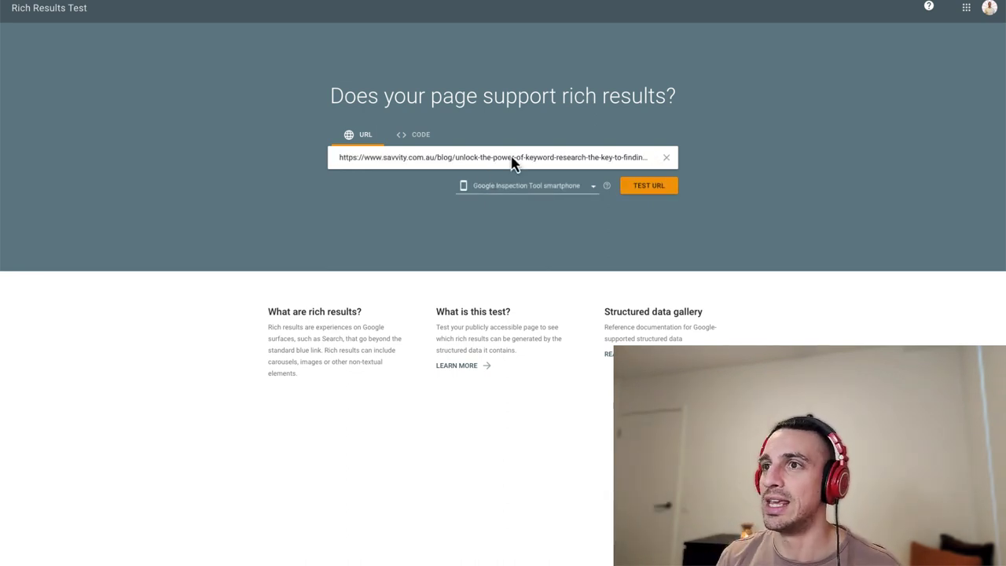
{"action": "key", "text": "Return"}
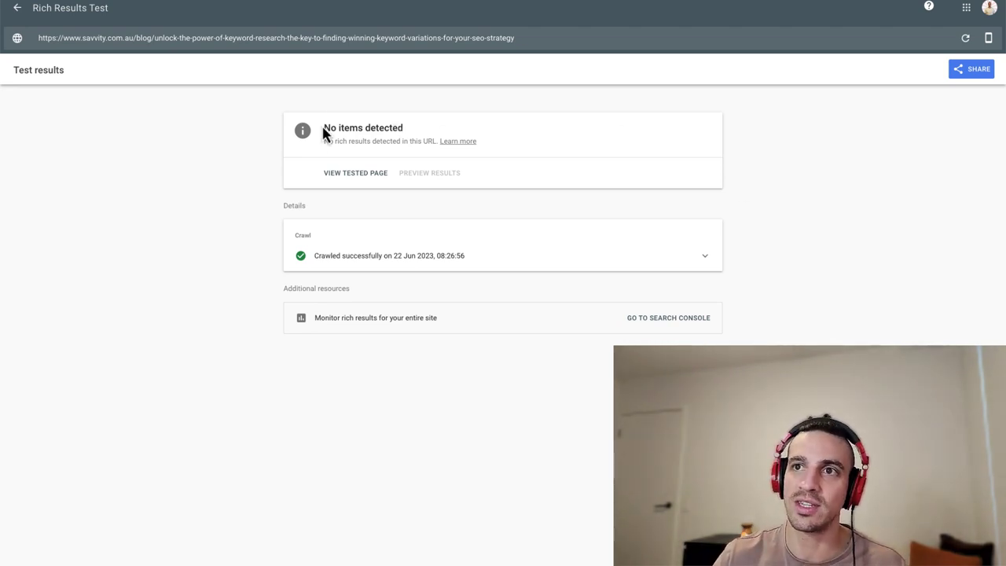
{"action": "left_click_drag", "start_coordinate": [320, 136], "coordinate": [413, 135]}
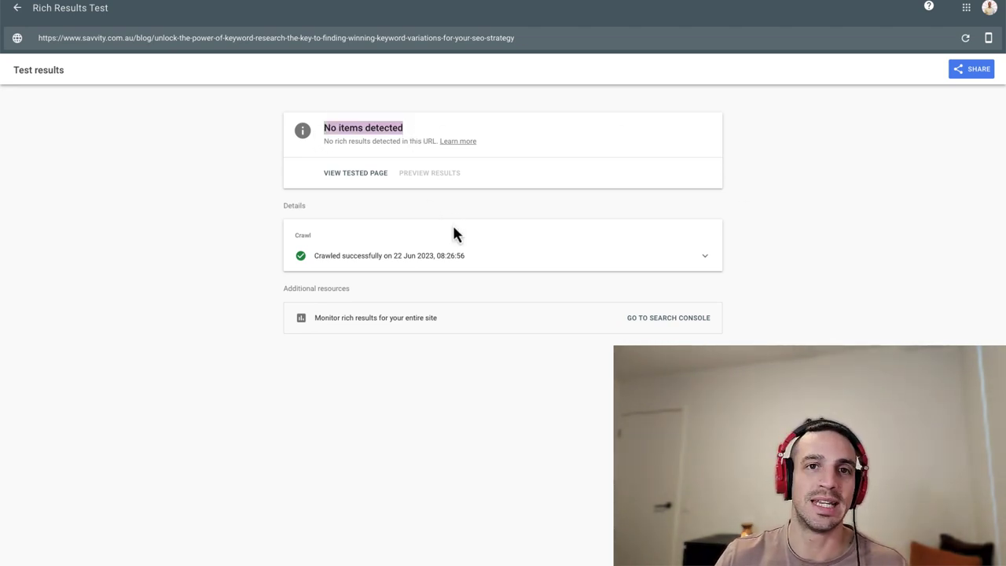
{"action": "left_click", "coordinate": [622, 230]}
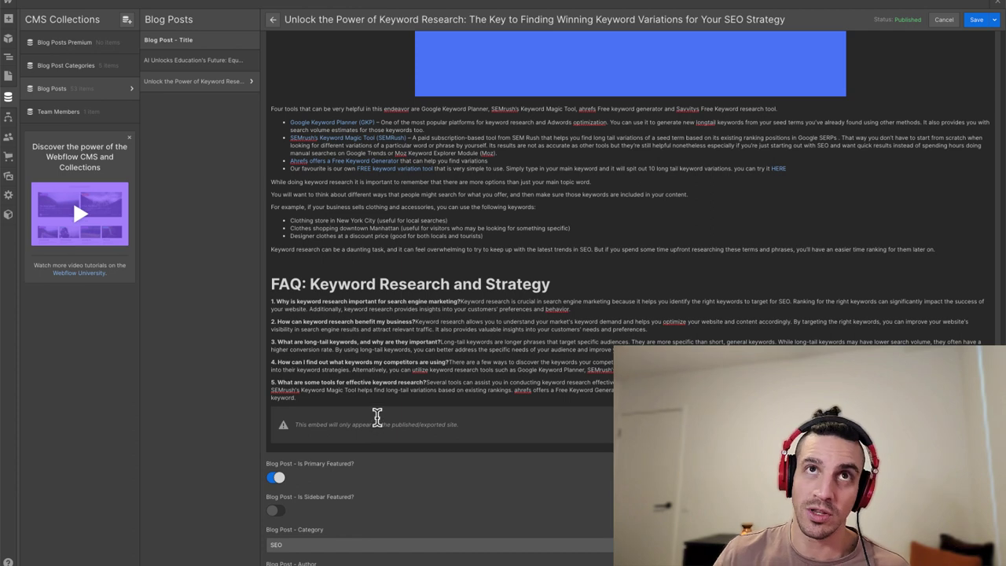
- Save the updated blog post in Webflow and test the same URL again in the Rich Results Test
{"action": "left_click", "coordinate": [976, 20]}
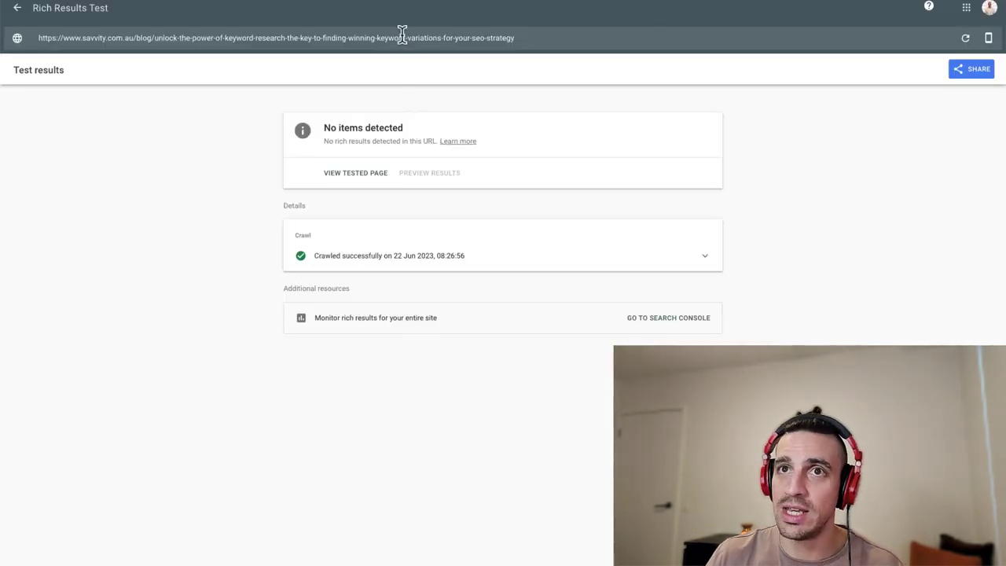
{"action": "left_click", "coordinate": [402, 36]}
{"action": "key", "text": "ctrl+c"}
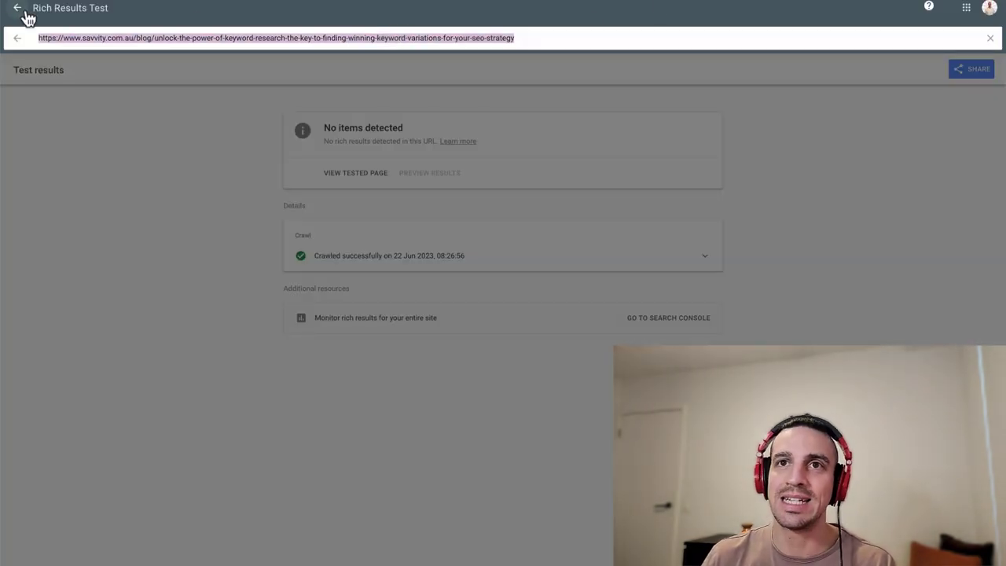
{"action": "left_click", "coordinate": [297, 149]}
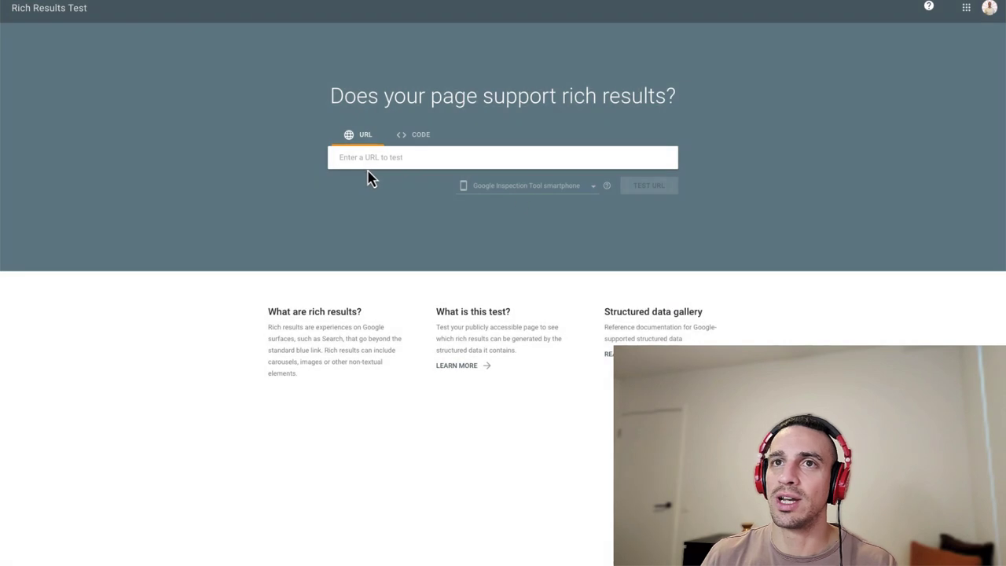
{"action": "left_click", "coordinate": [451, 158]}
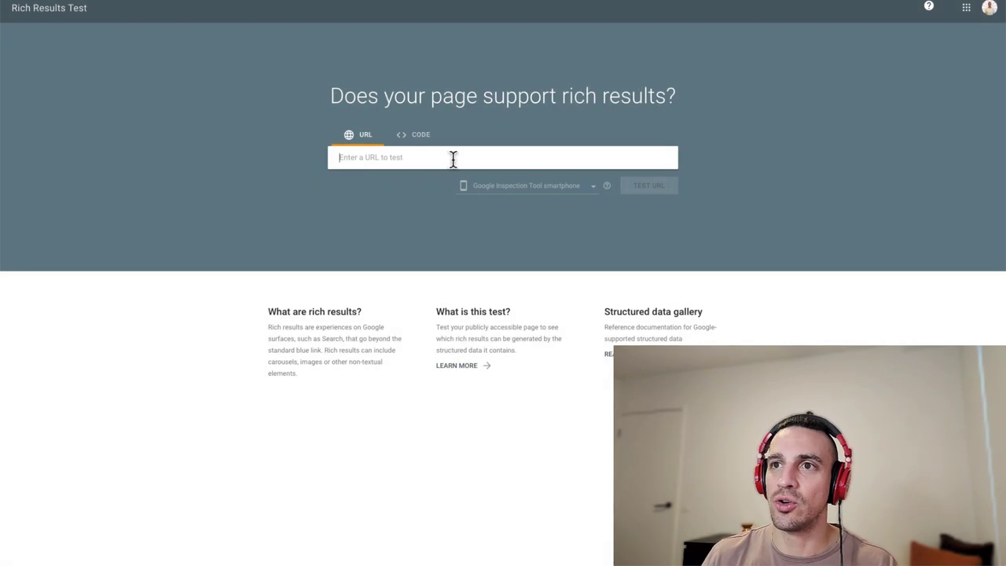
{"action": "key", "text": "ctrl+v"}
{"action": "left_click", "coordinate": [653, 176]}
{"action": "left_click", "coordinate": [651, 186]}
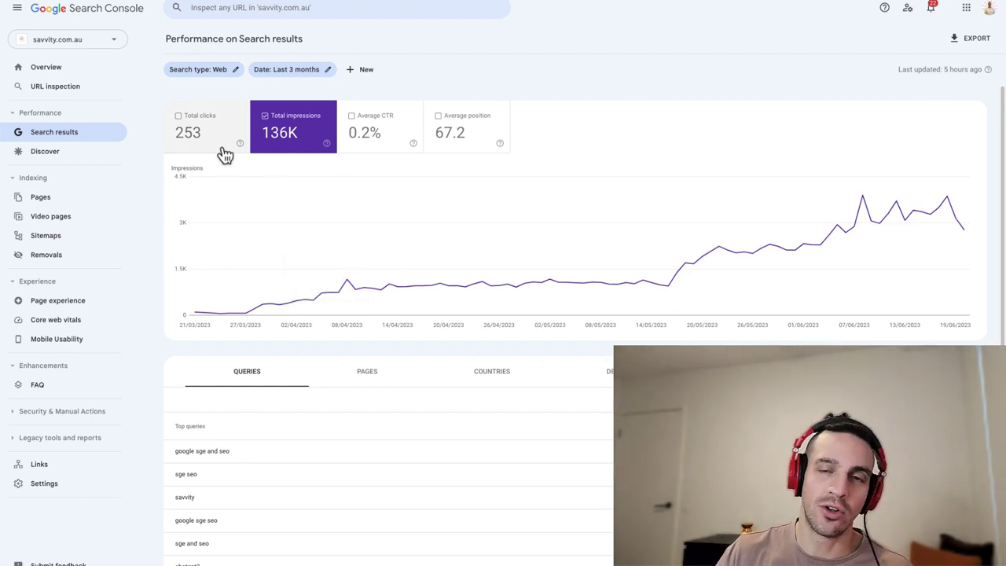
- Inspect the keyword research blog post's URL in Google Search Console and request indexing for it
{"action": "left_click", "coordinate": [310, 7]}
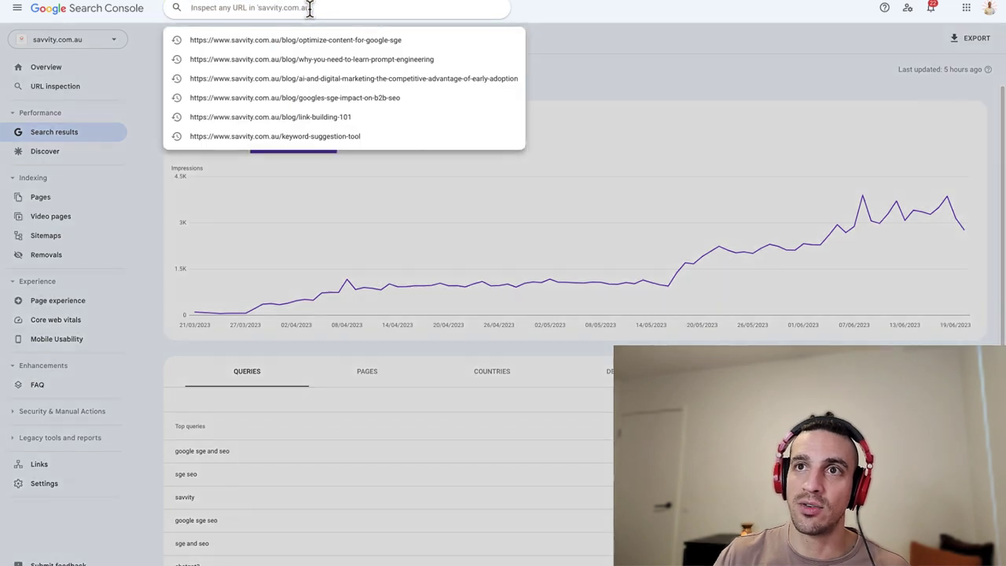
{"action": "key", "text": "ctrl+v"}
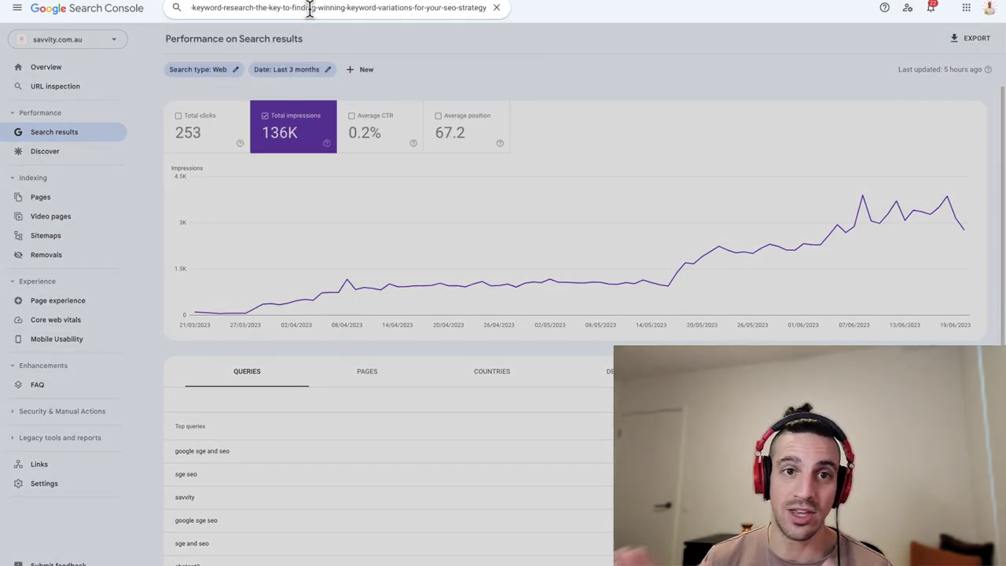
{"action": "key", "text": "Return"}
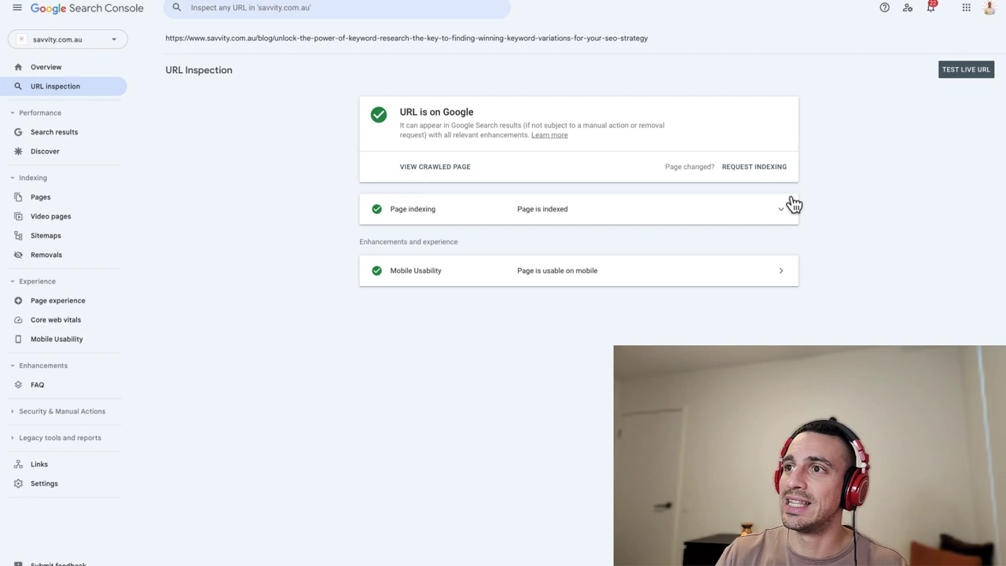
{"action": "left_click", "coordinate": [762, 175]}
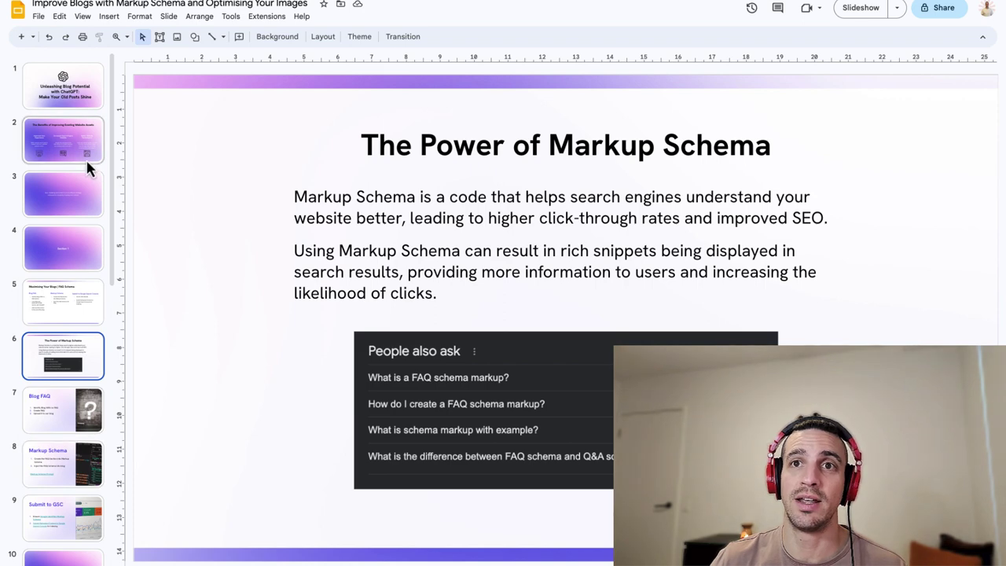
- Switch to Google Slides and show slide 5, "Maximising Your Blogs | FAQ Schema"
{"action": "left_click", "coordinate": [87, 292]}
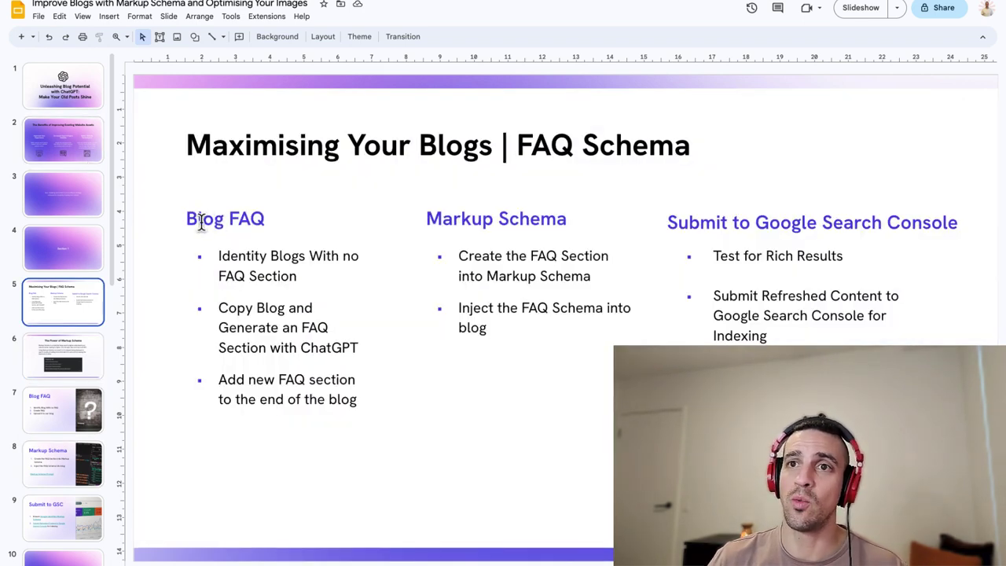